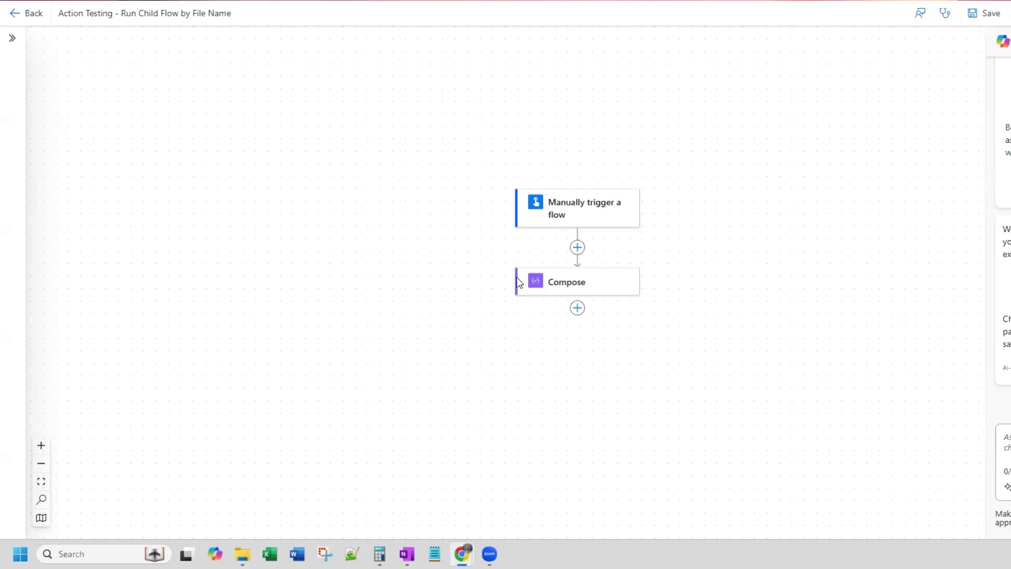
# Check the trigger's File Name input and the Compose step's dynamic content, then close the settings.
pyautogui.click(581, 211)
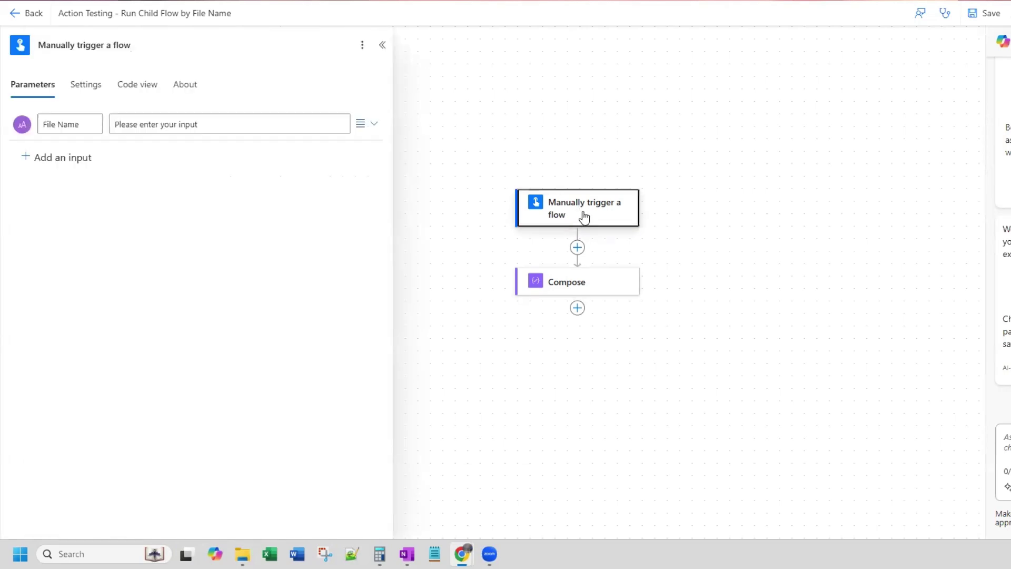
pyautogui.click(86, 124)
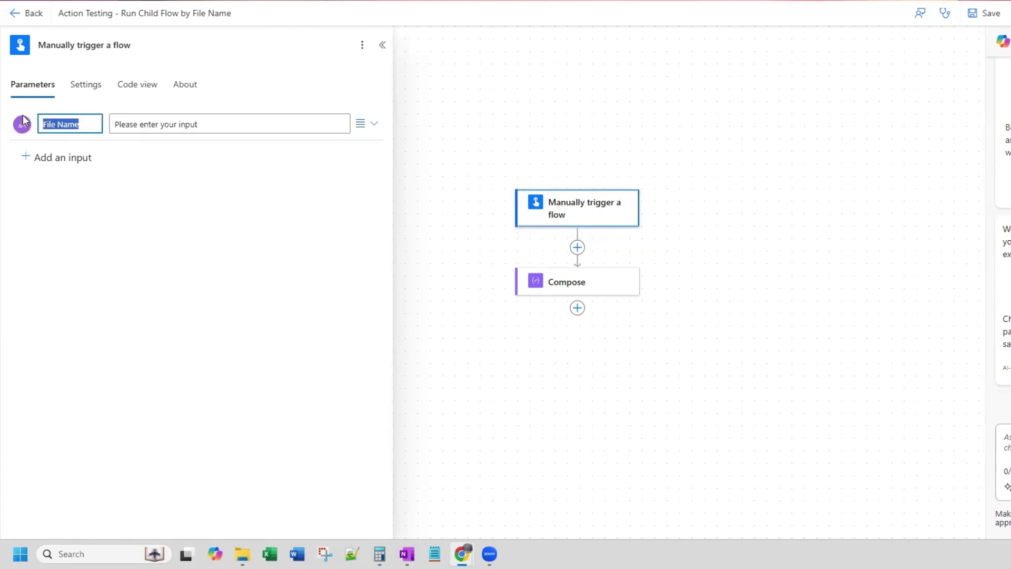
pyautogui.click(582, 284)
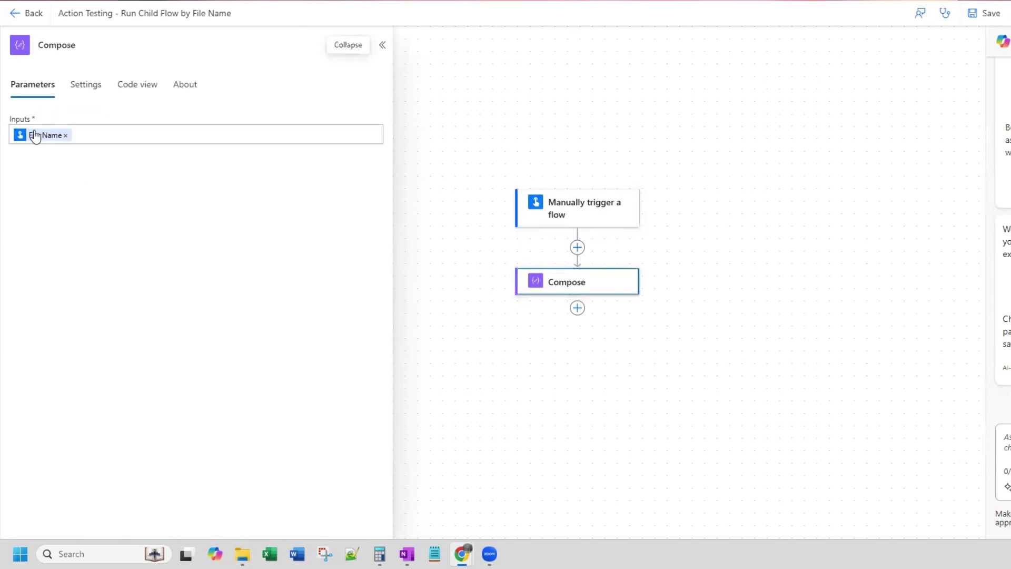
pyautogui.click(101, 128)
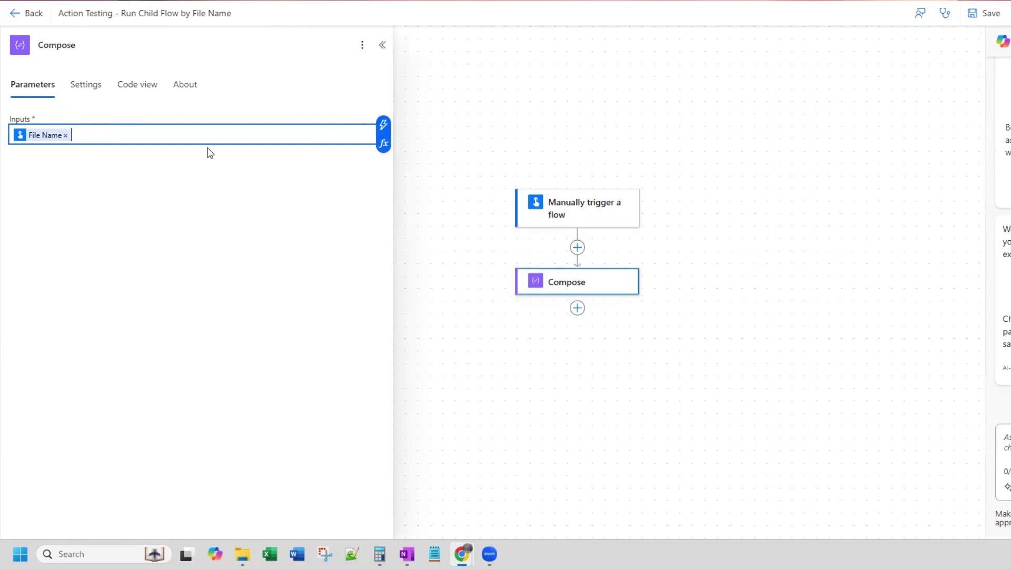
pyautogui.click(386, 131)
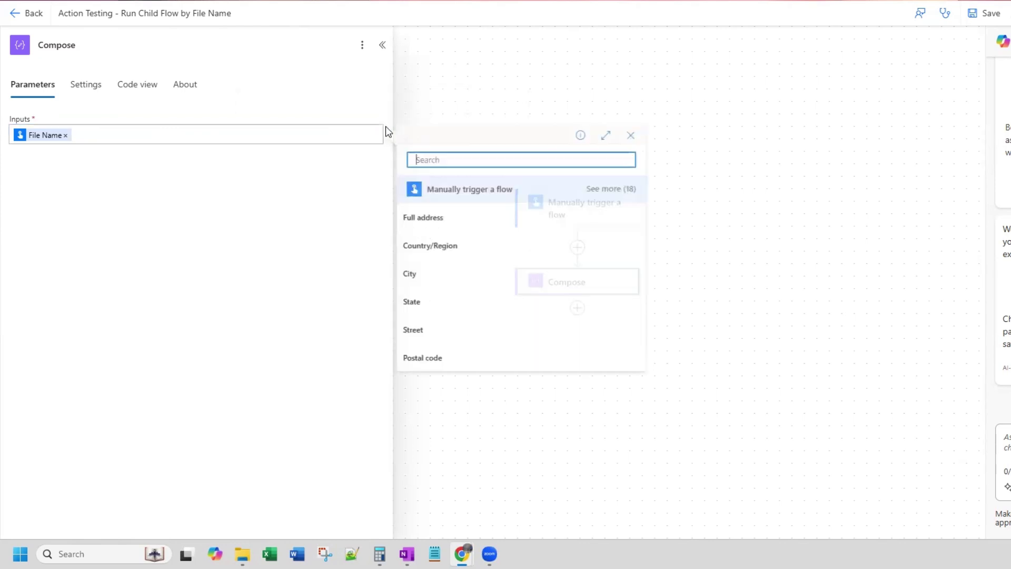
pyautogui.click(616, 190)
pyautogui.scroll(-3, 500, 318)
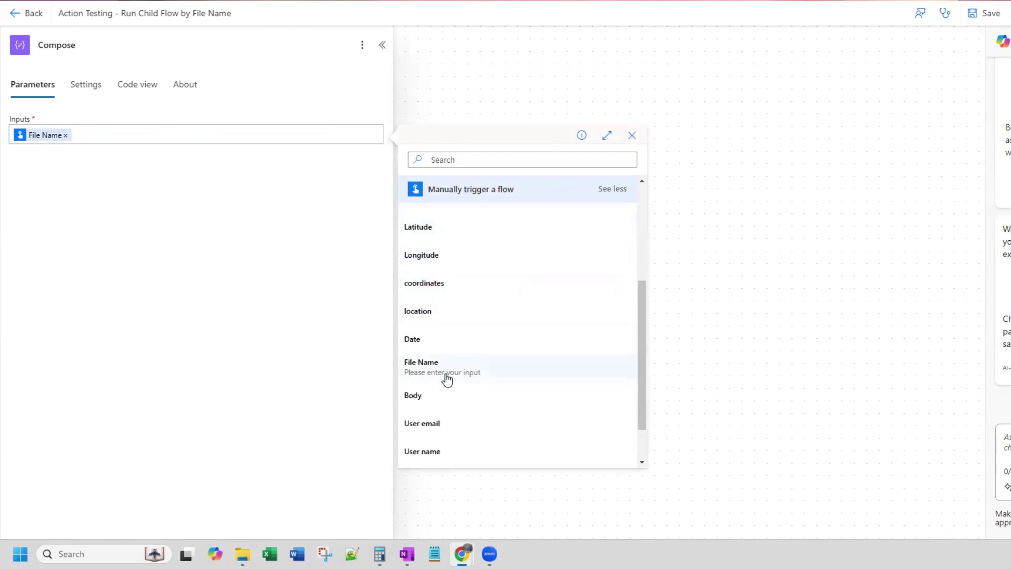
pyautogui.click(583, 348)
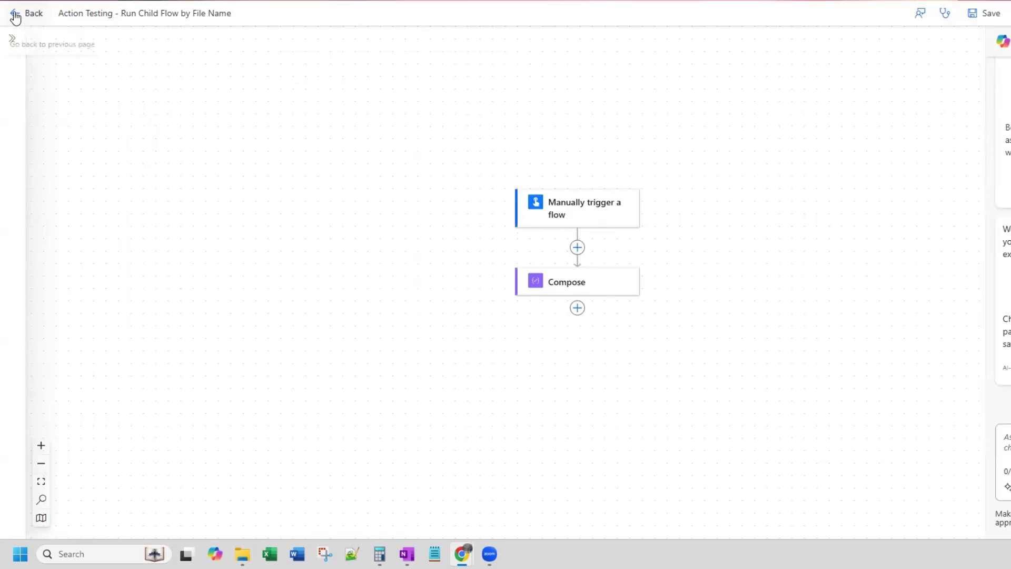
# Stay in the designer and save the child flow.
pyautogui.click(15, 17)
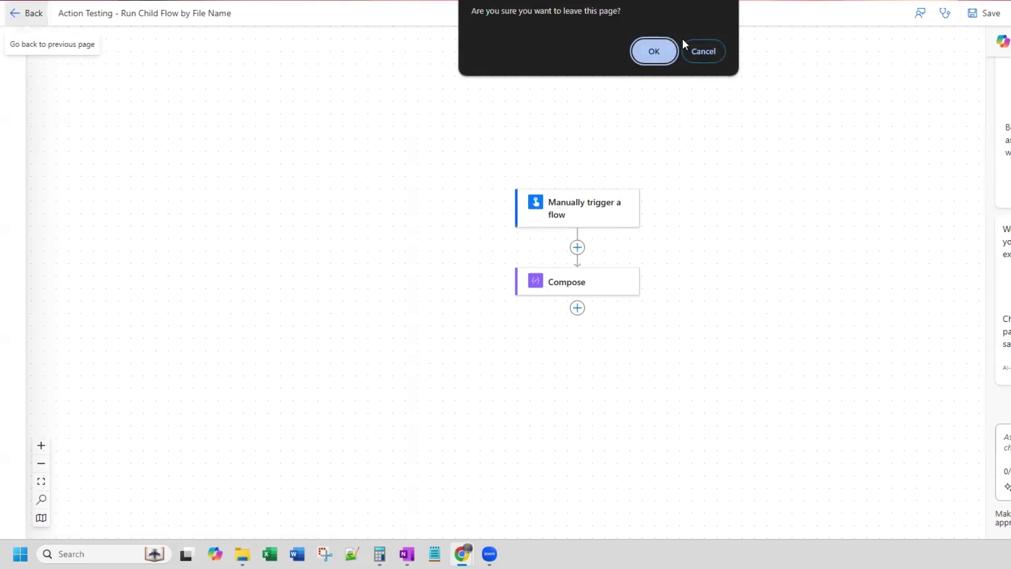
pyautogui.click(693, 49)
pyautogui.click(986, 20)
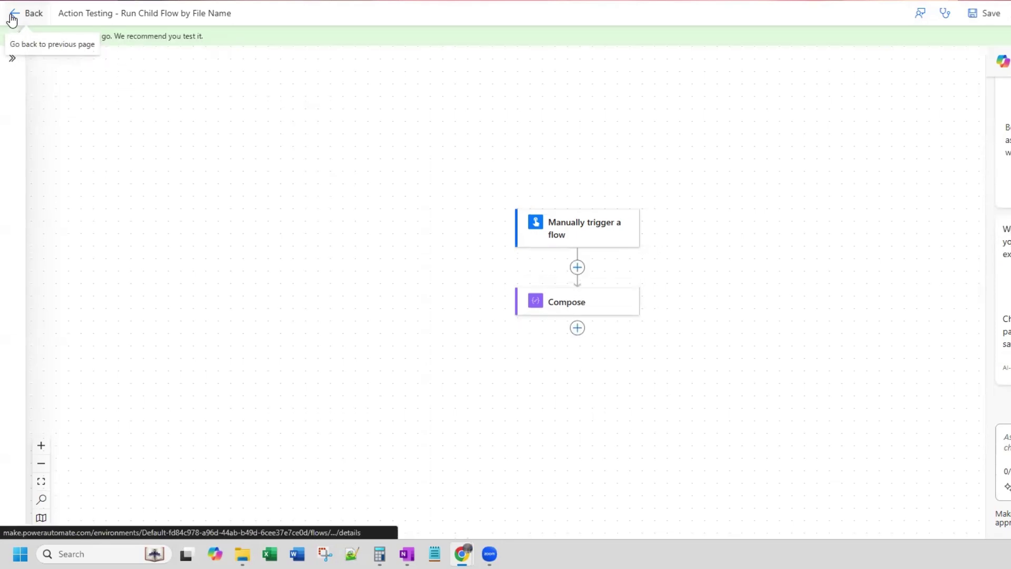
# Return to the flow's details page, dismiss the flow-ready message, and go to Solutions.
pyautogui.click(12, 20)
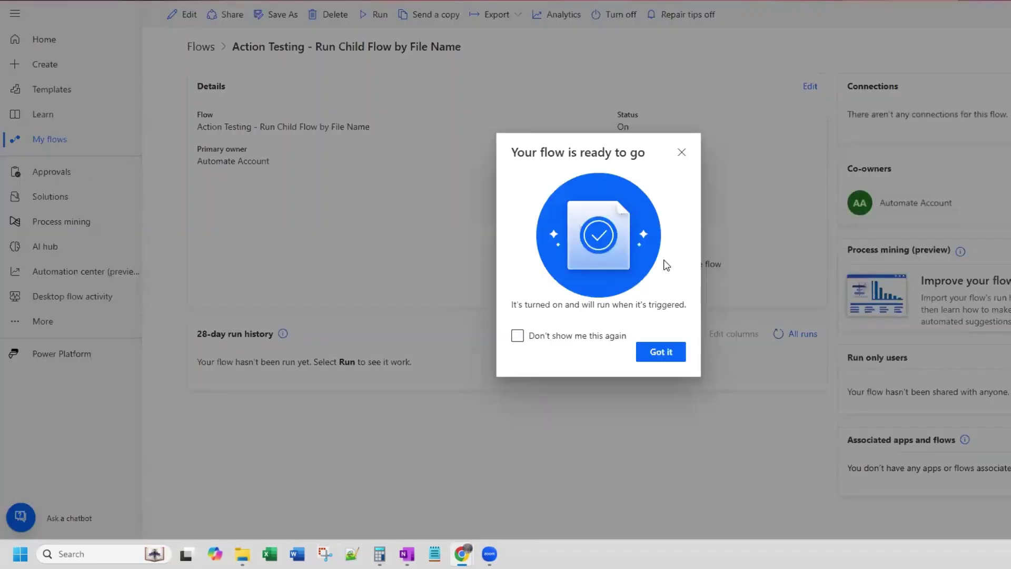
pyautogui.click(662, 354)
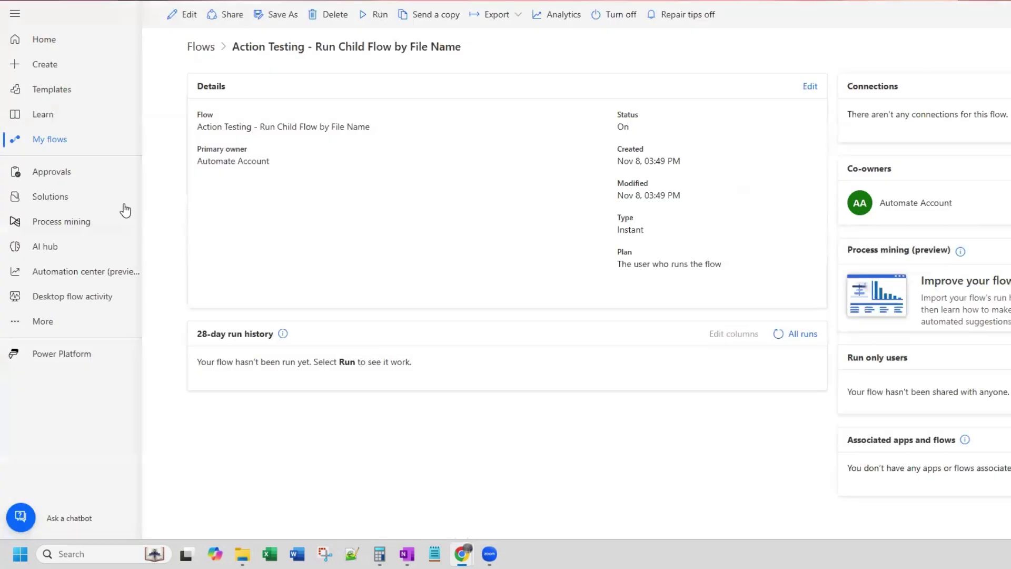
pyautogui.click(53, 196)
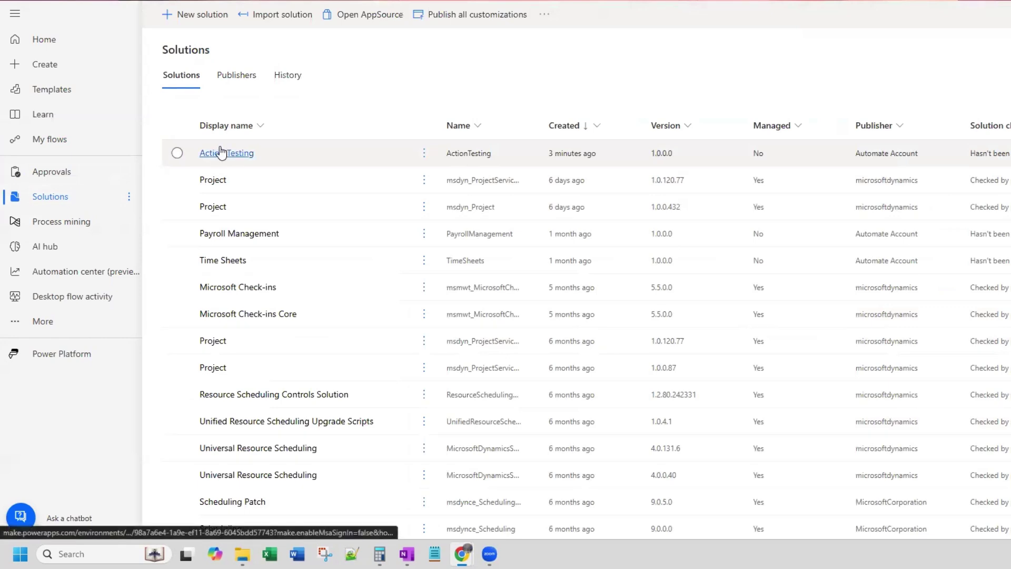
pyautogui.click(188, 21)
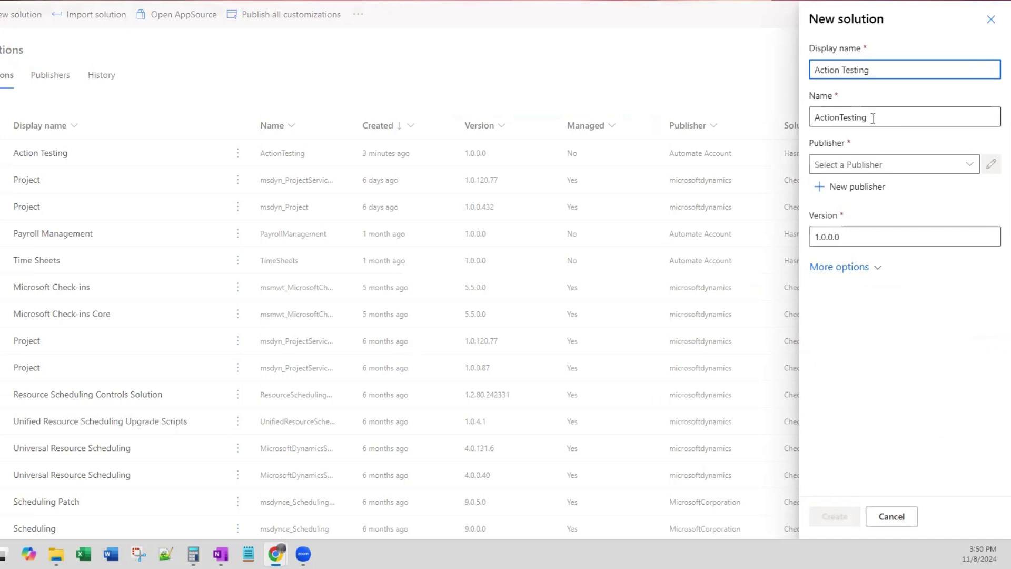
pyautogui.click(969, 165)
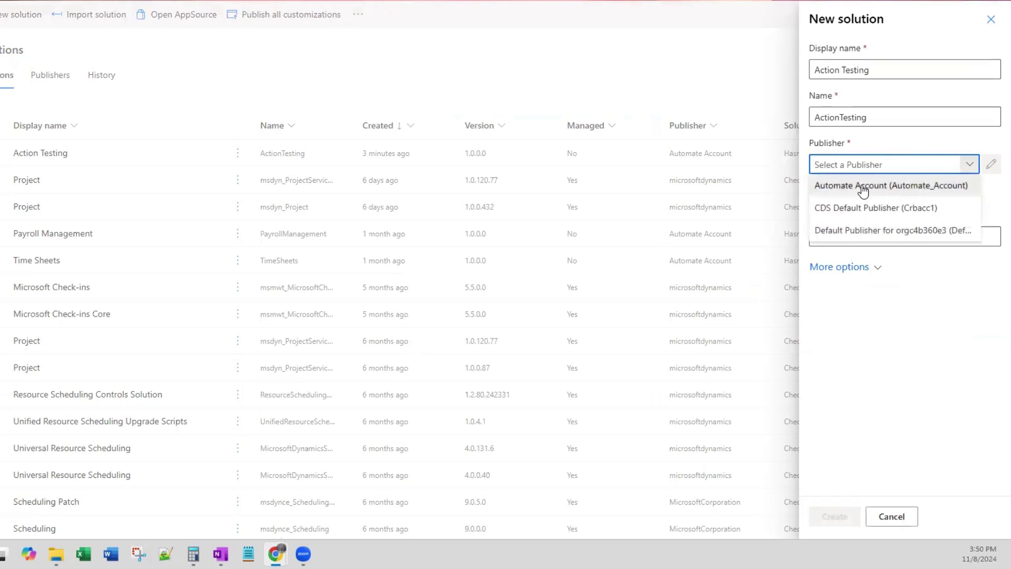
pyautogui.click(862, 189)
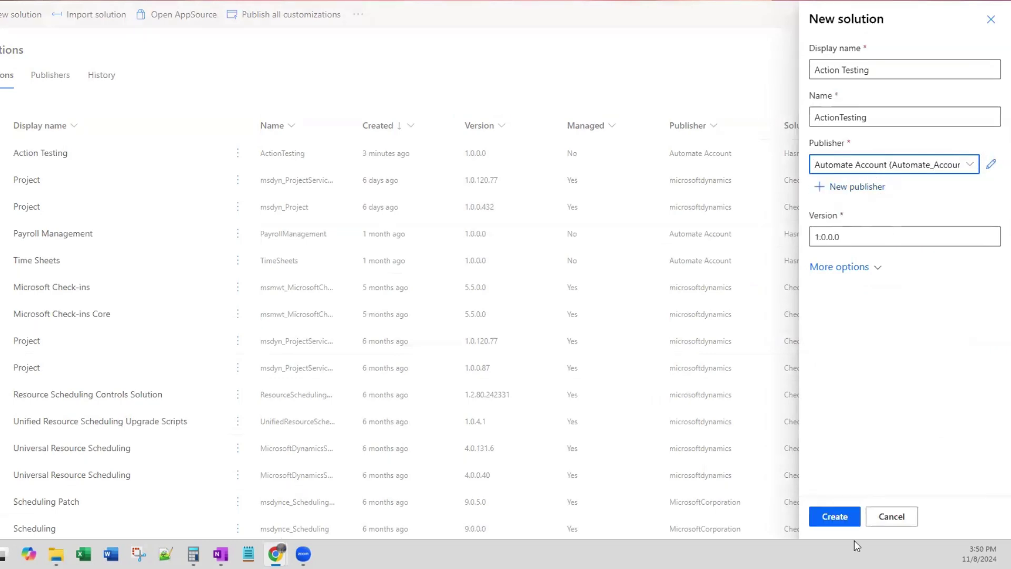
pyautogui.click(890, 517)
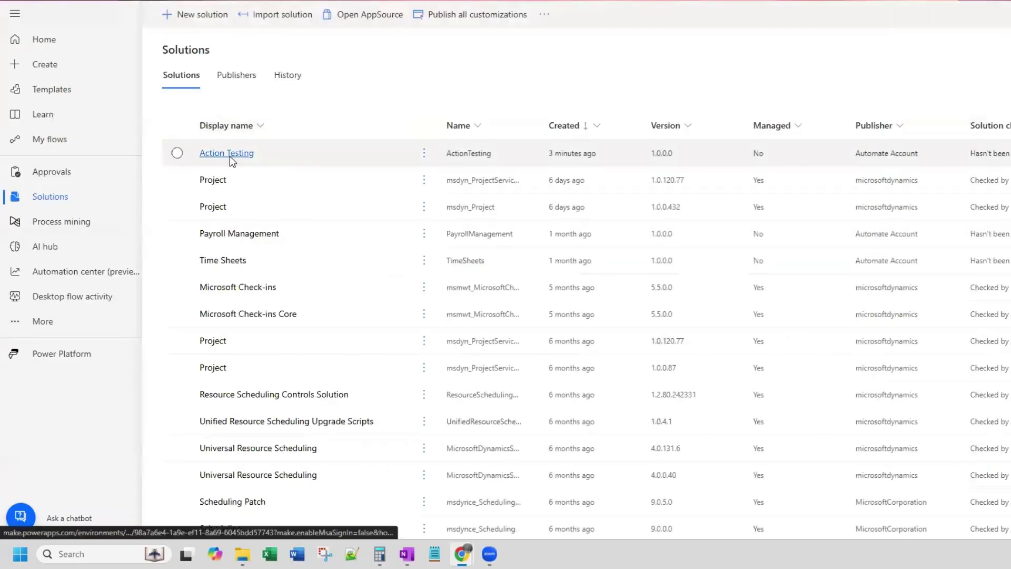
# In the Action Testing solution's cloud flows, list existing cloud flows outside Dataverse to add.
pyautogui.click(230, 153)
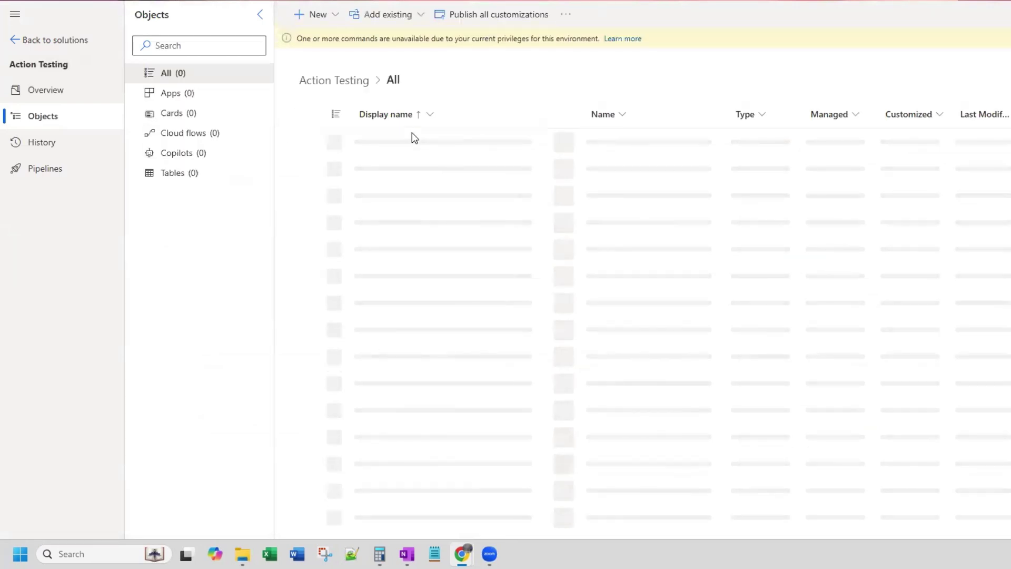
pyautogui.click(198, 135)
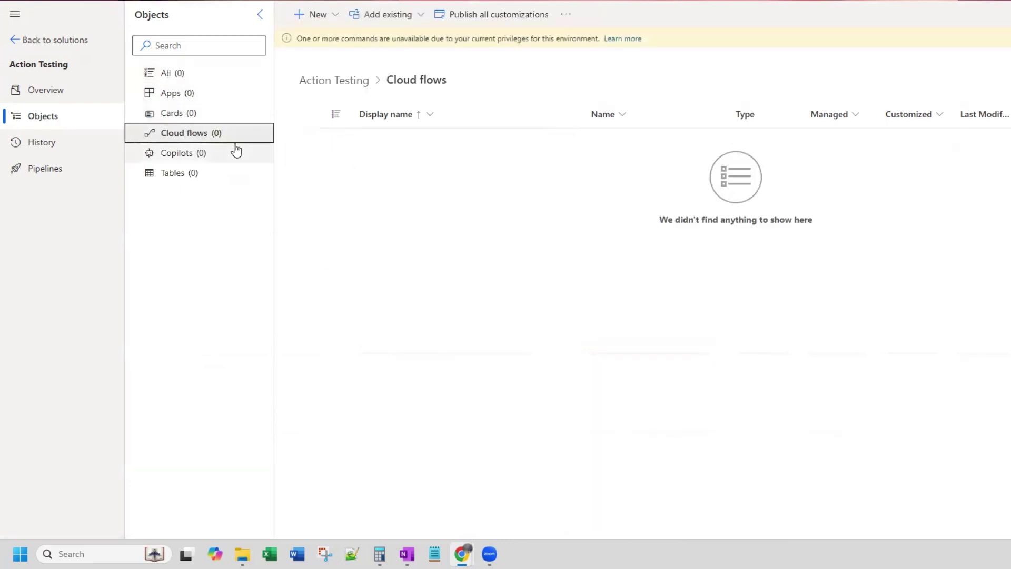
pyautogui.click(416, 20)
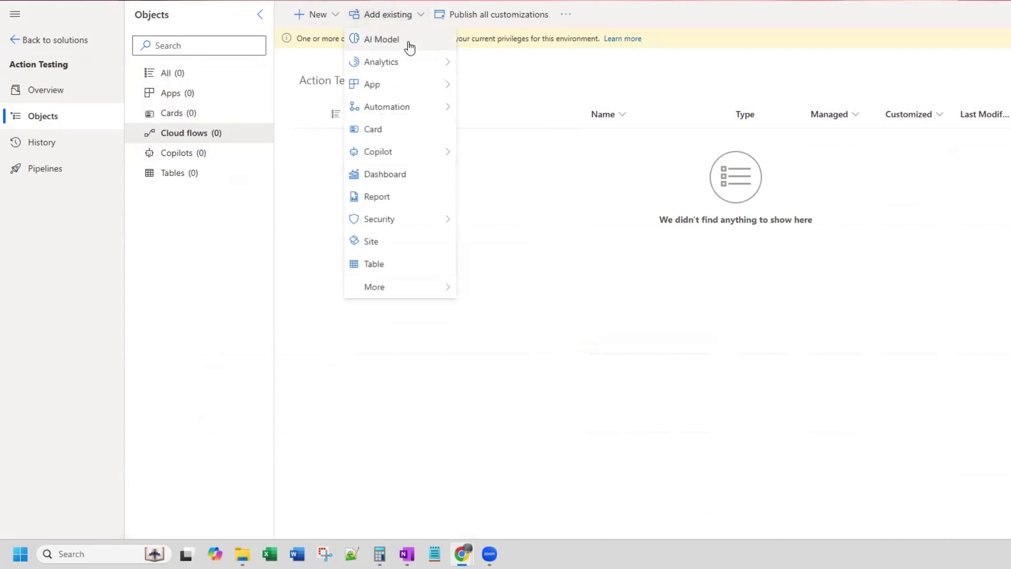
pyautogui.moveTo(432, 108)
pyautogui.click(494, 106)
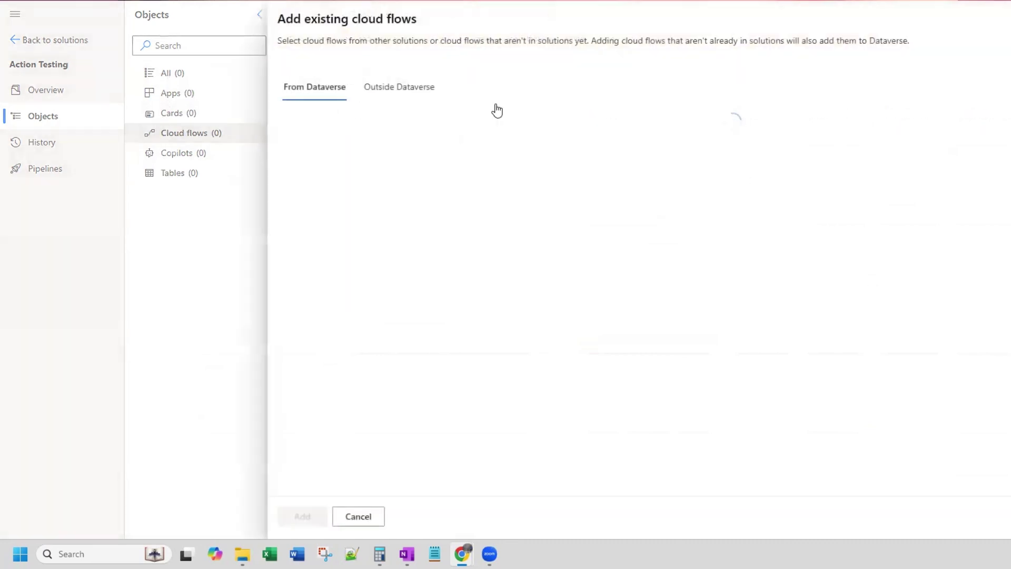
pyautogui.click(390, 96)
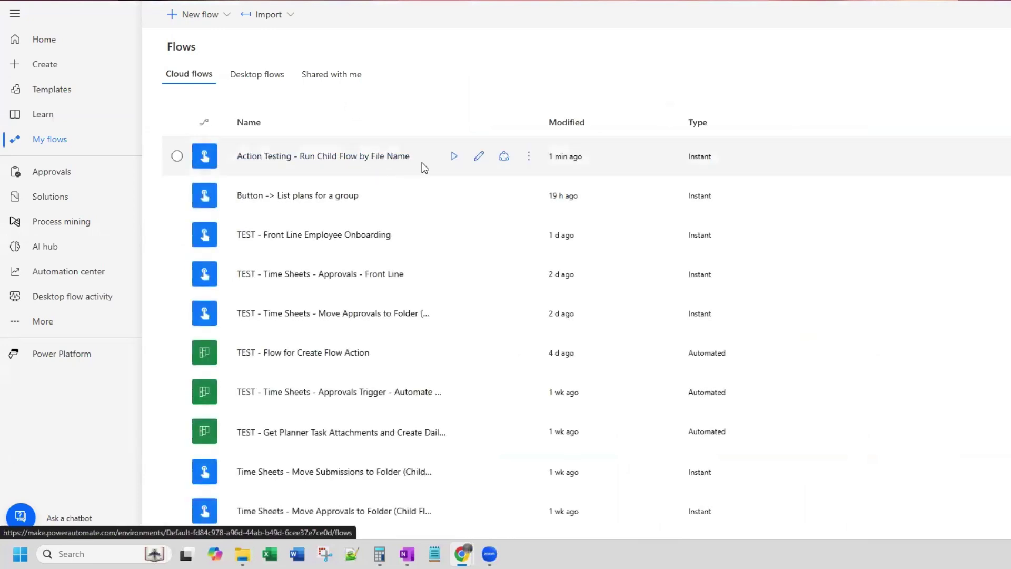
# Find and add Action Testing - Run Child Flow by File Name to the solution, then return to Flows.
pyautogui.moveTo(418, 157); pyautogui.dragTo(236, 159)
pyautogui.hotkey('ctrl', 'c')
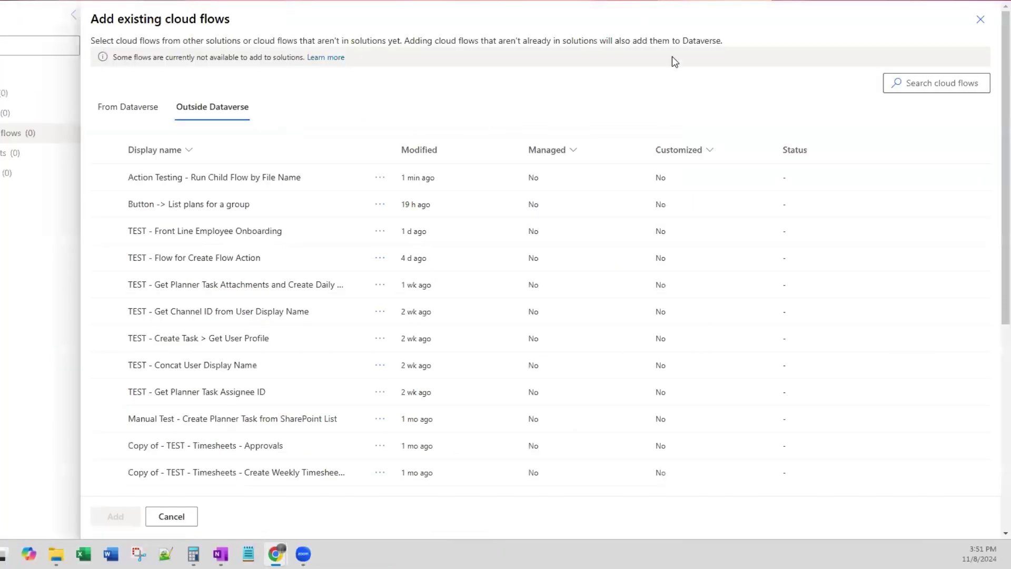
pyautogui.click(917, 83)
pyautogui.hotkey('ctrl', 'v')
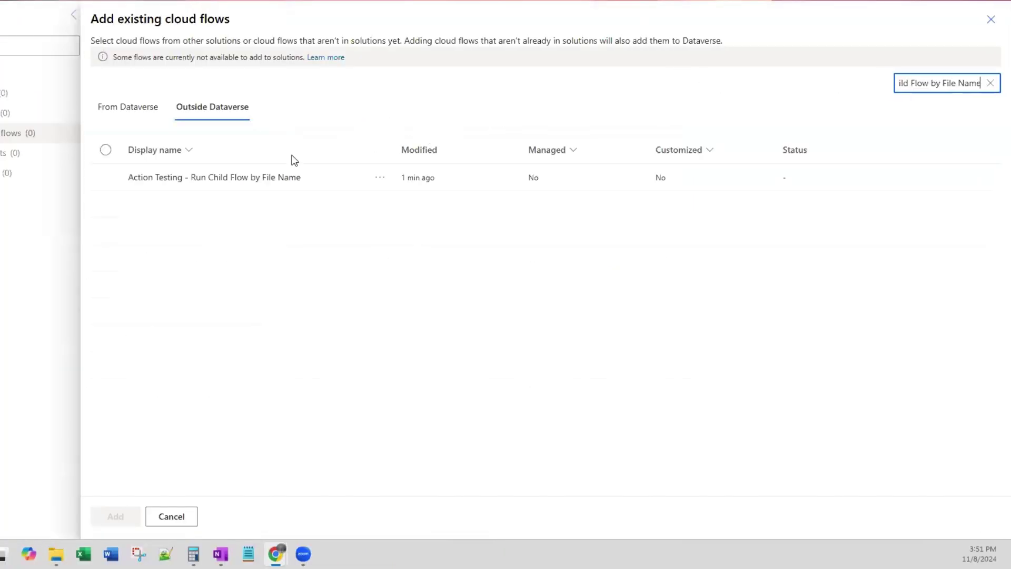
pyautogui.click(105, 177)
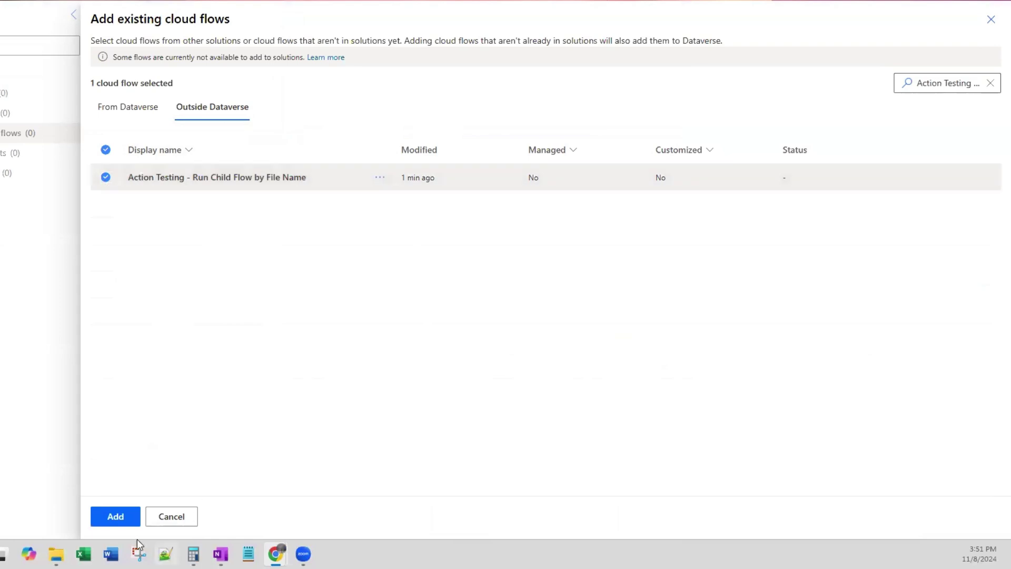
pyautogui.click(116, 516)
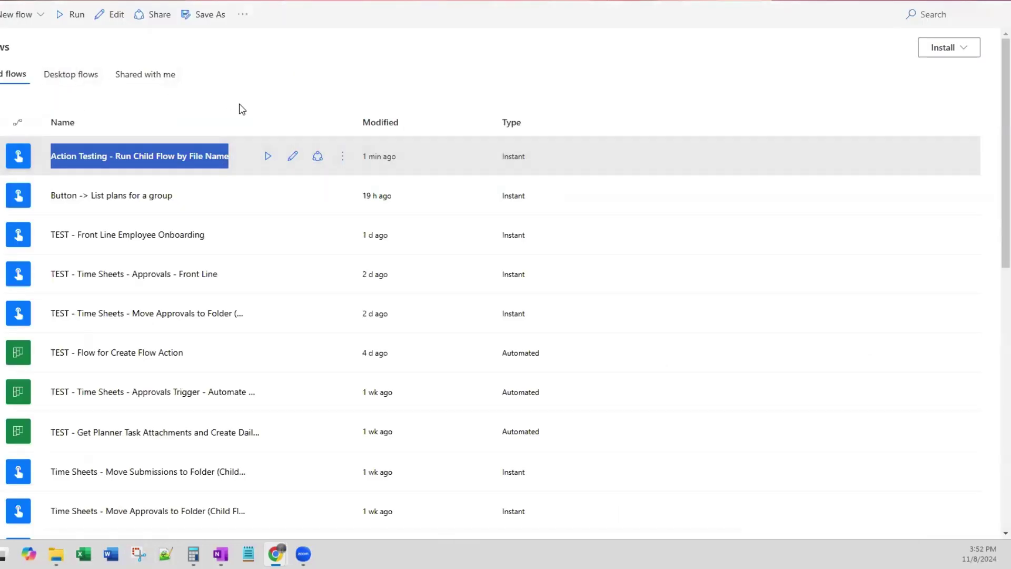
pyautogui.click(167, 156)
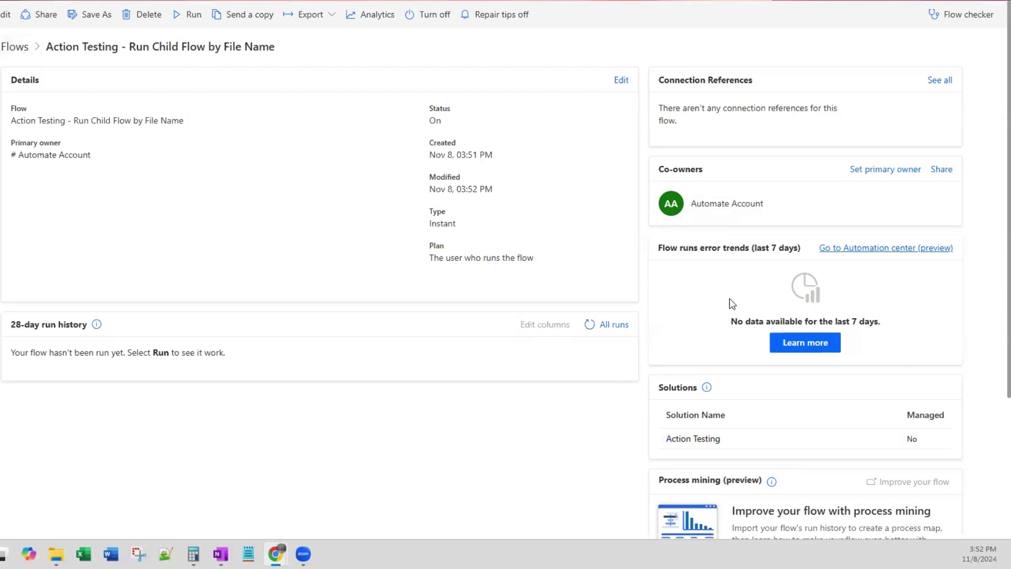
pyautogui.click(15, 46)
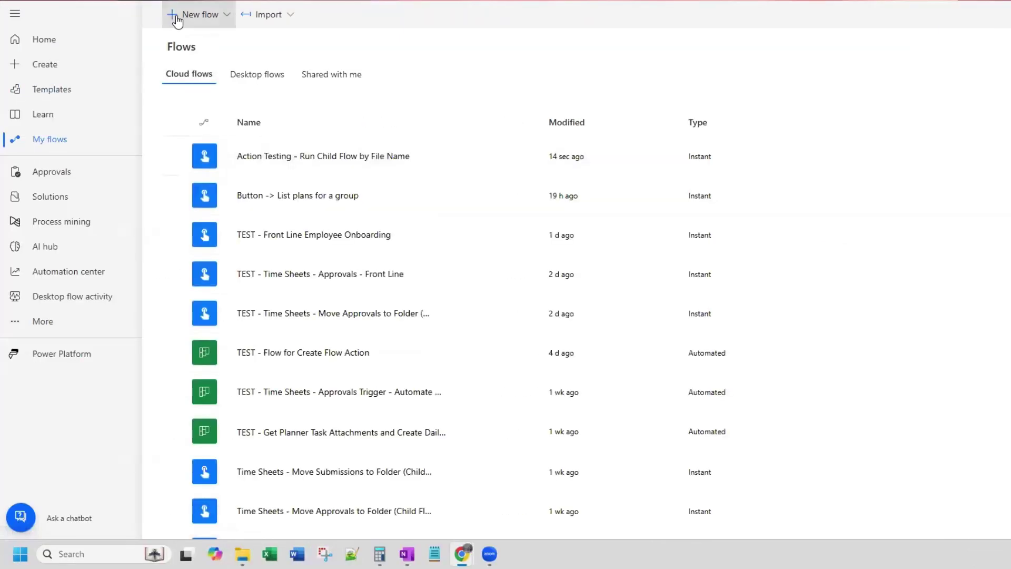
# Start a new instant cloud flow and begin entering its name, starting with 'Action'.
pyautogui.click(13, 14)
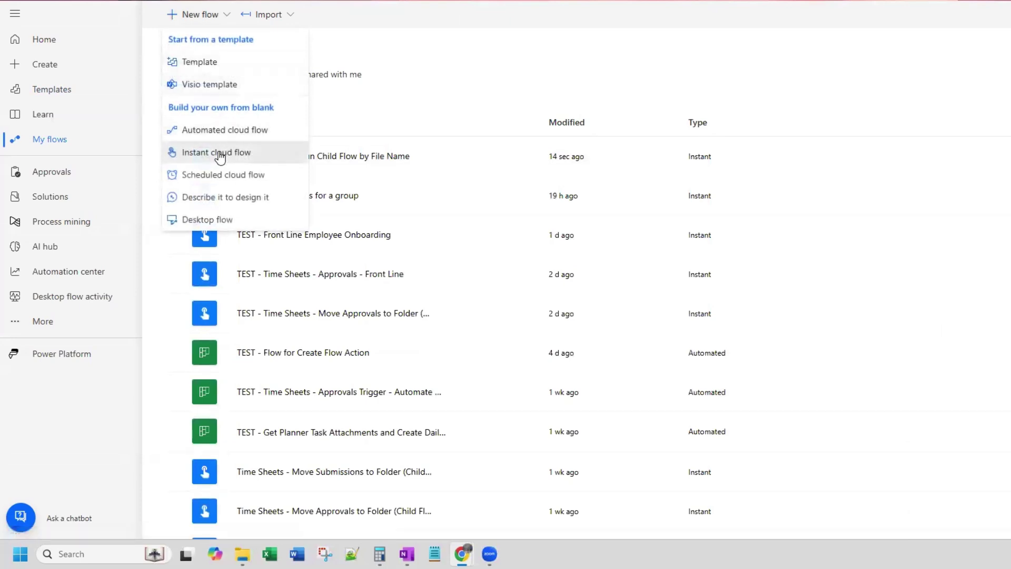
pyautogui.click(213, 151)
pyautogui.click(684, 144)
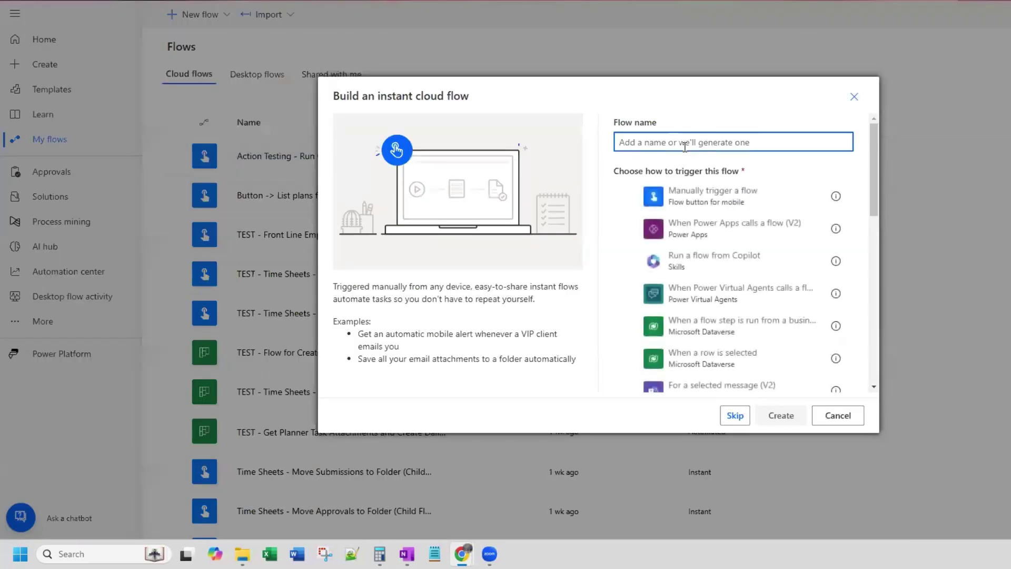
pyautogui.write('Action Testing - Parent Flow Send File Name to Child Flow')
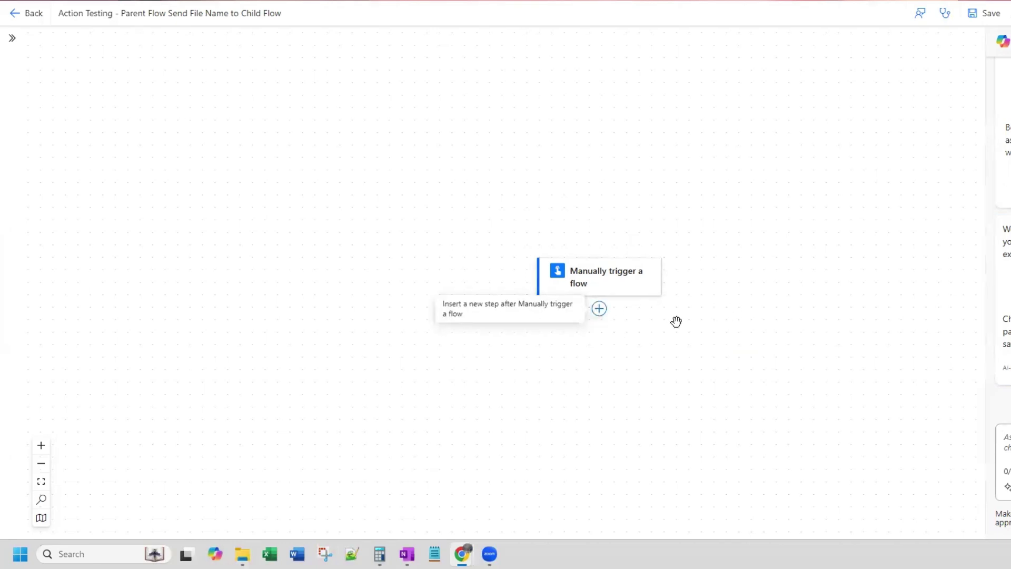
# Add a SharePoint Get file content step after the manual trigger.
pyautogui.click(600, 309)
pyautogui.click(621, 311)
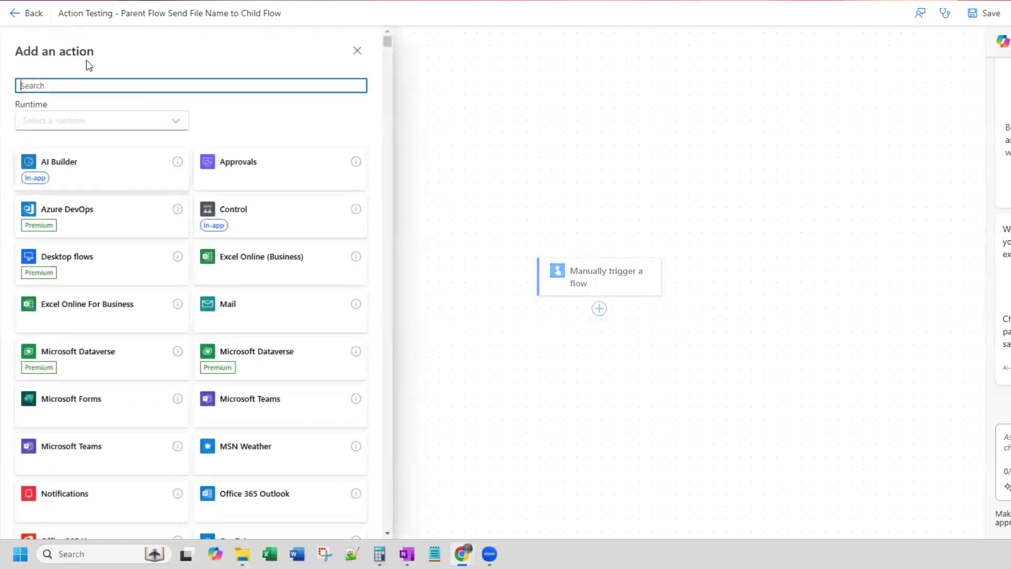
pyautogui.write('get file')
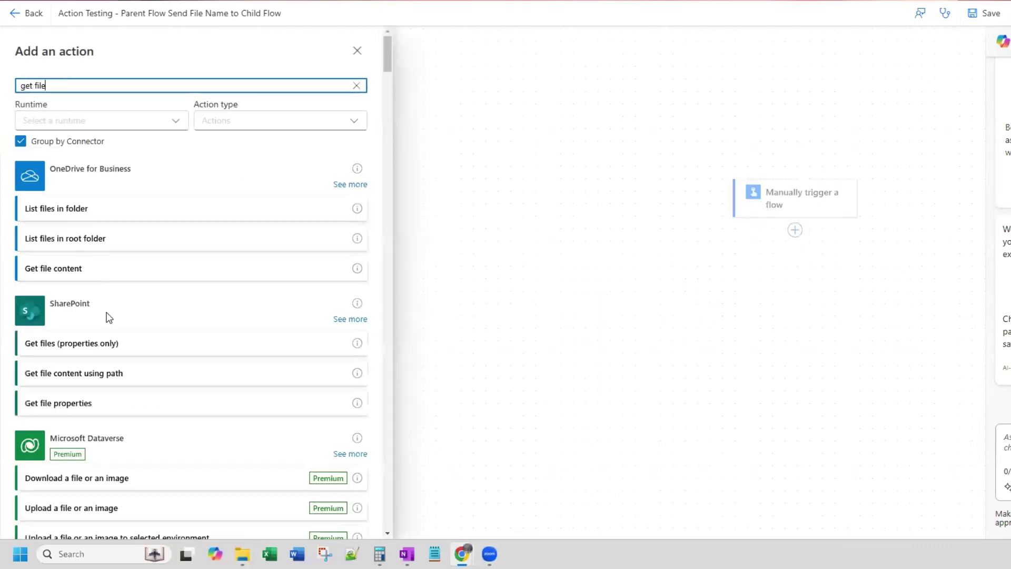
pyautogui.click(349, 319)
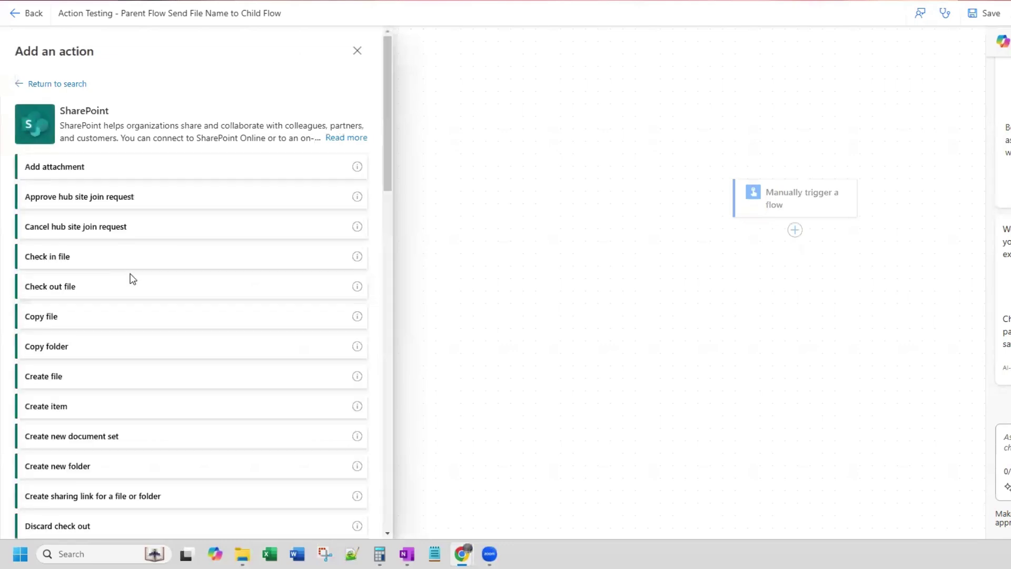
pyautogui.scroll(-10, 105, 226)
pyautogui.click(64, 189)
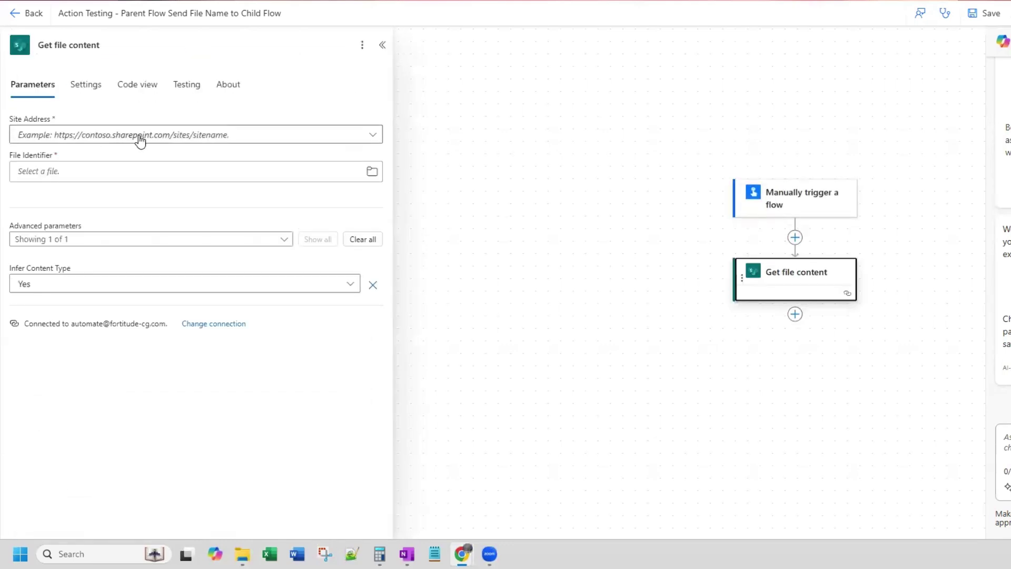
# Point it at /Timesheets/Timesheet_Template.xlsx on the PA Testing site and save the flow.
pyautogui.click(206, 136)
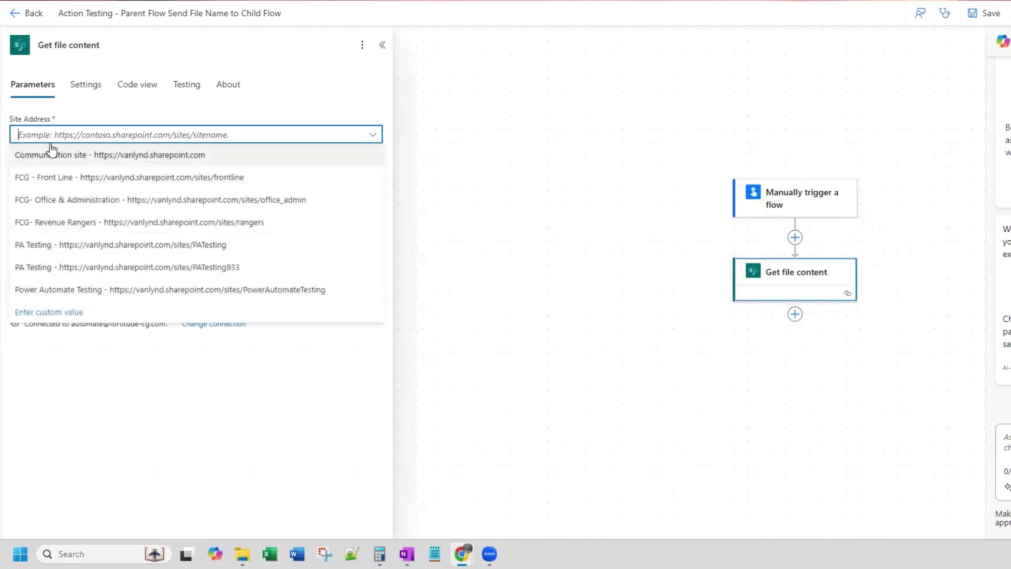
pyautogui.click(152, 244)
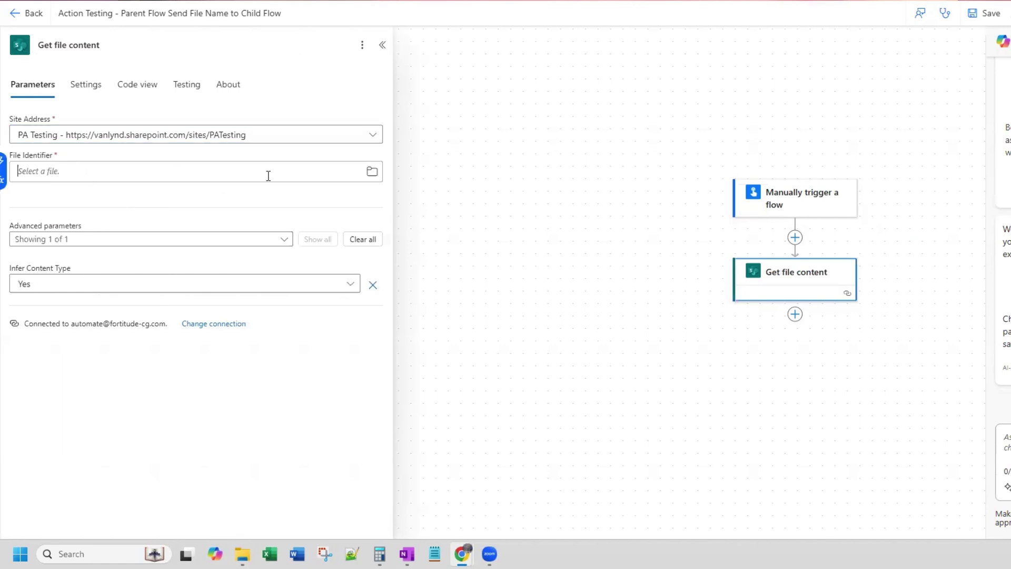
pyautogui.click(371, 172)
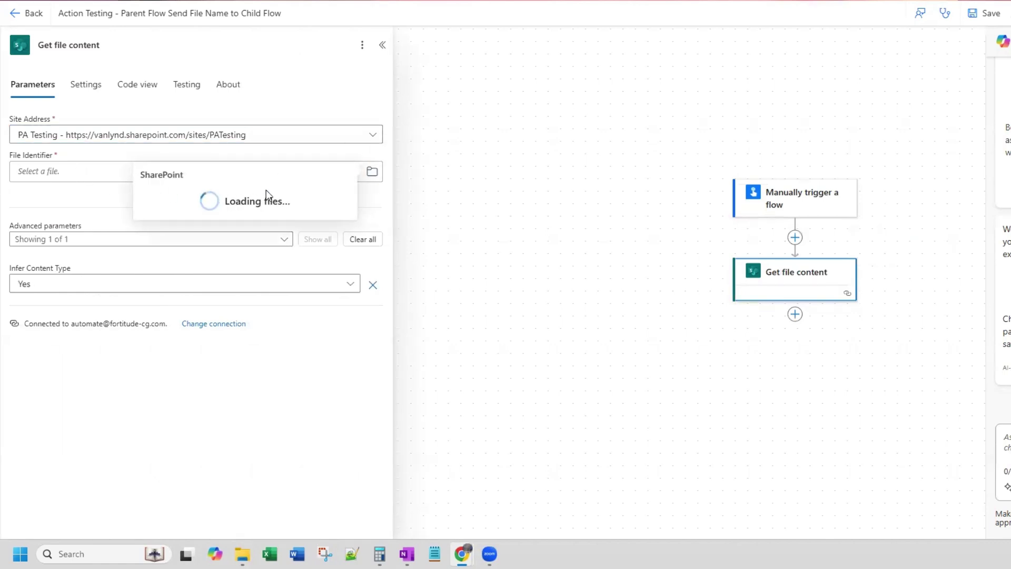
pyautogui.scroll(-3, 235, 274)
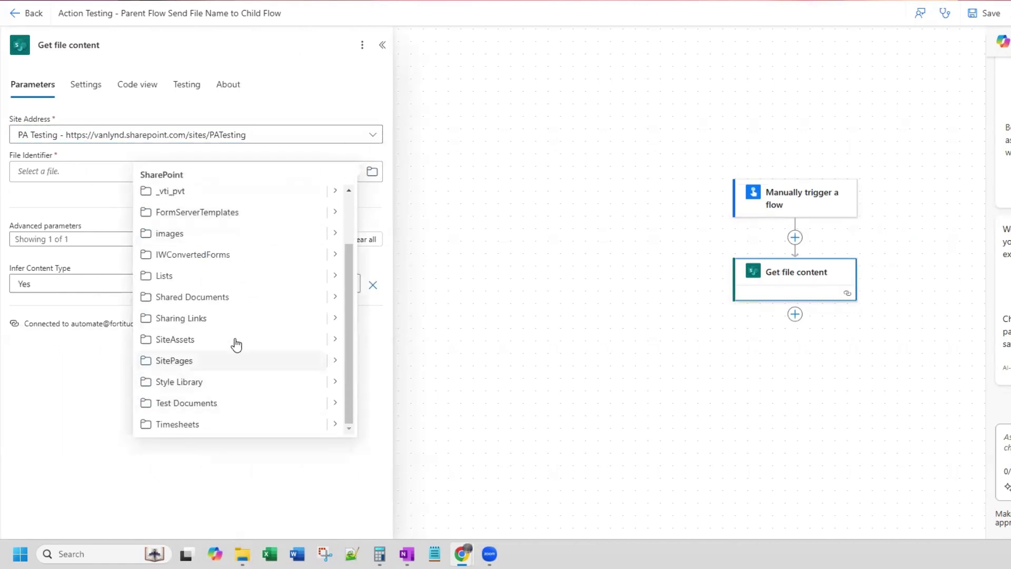
pyautogui.click(335, 424)
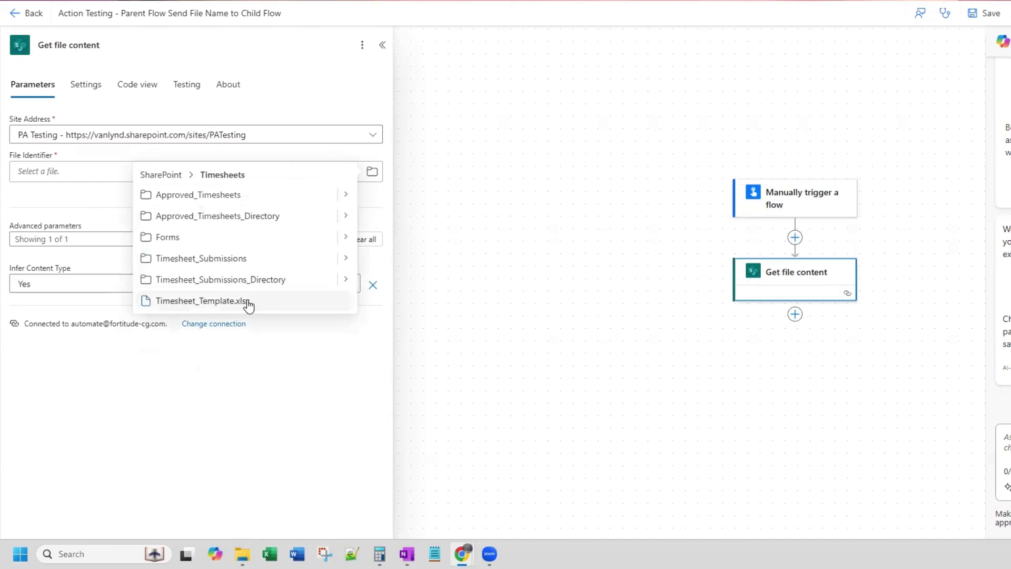
pyautogui.click(251, 302)
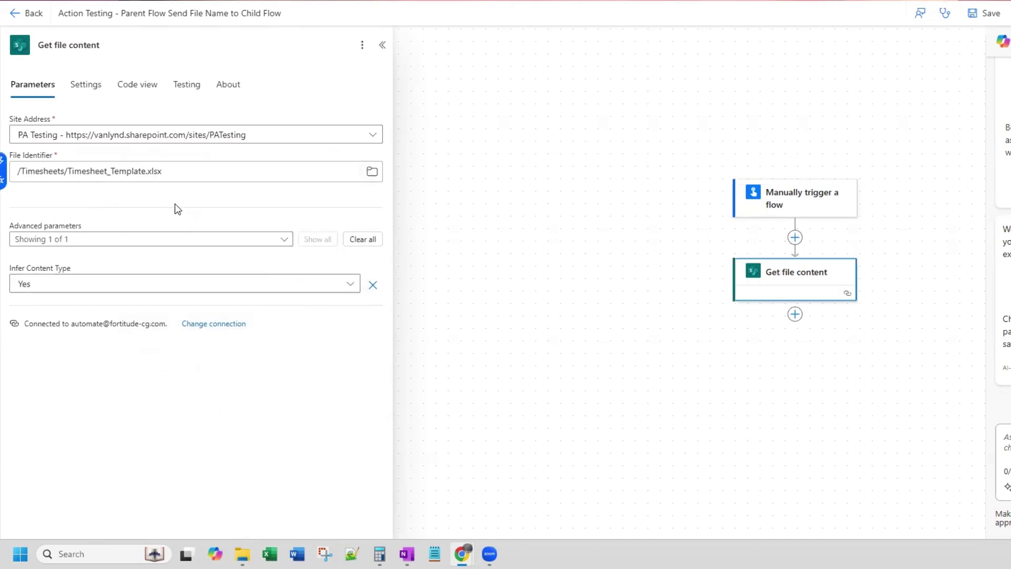
pyautogui.click(795, 314)
pyautogui.click(643, 187)
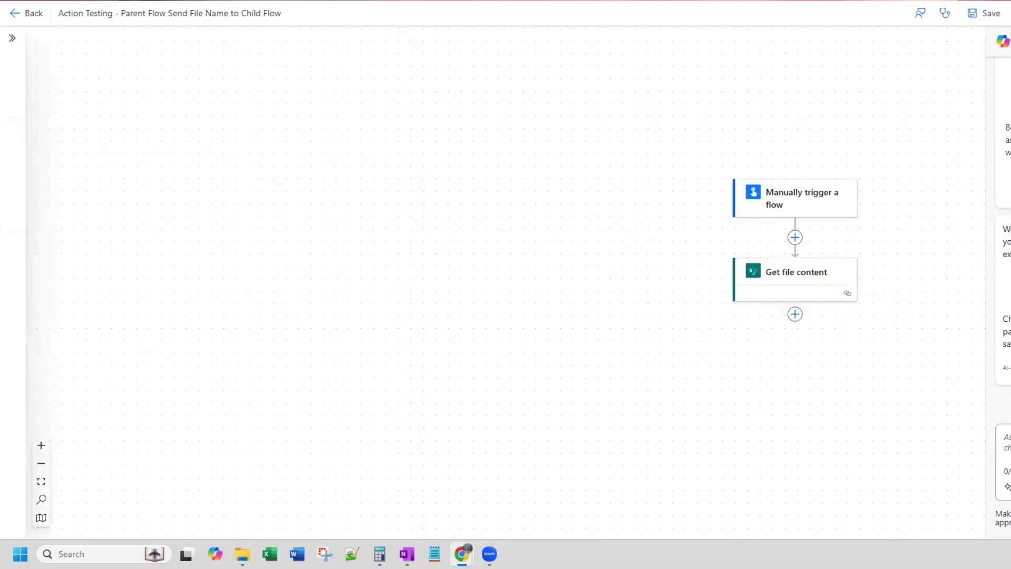
pyautogui.click(989, 15)
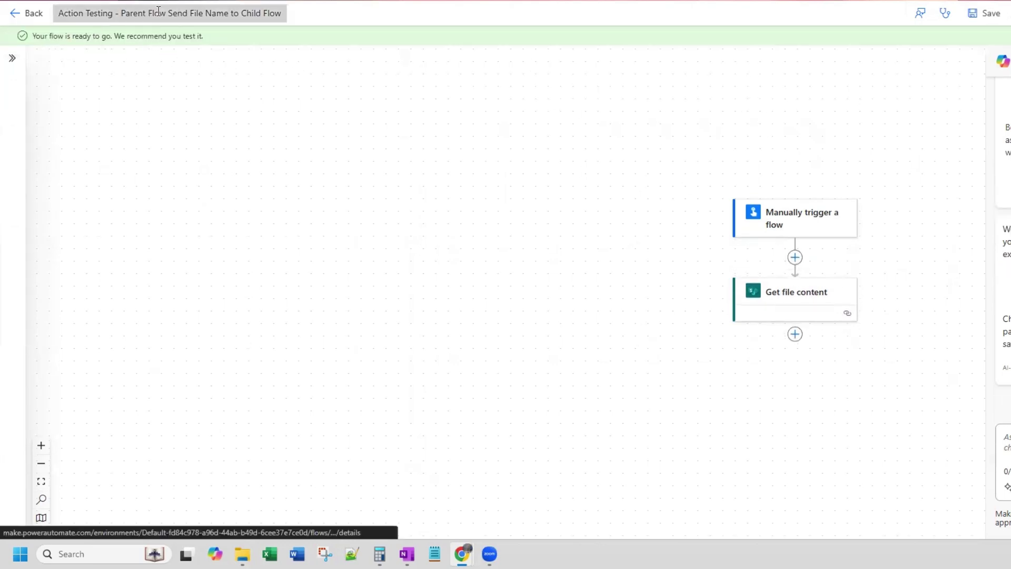
# Add the parent flow from outside Dataverse to the Action Testing solution's cloud flows.
pyautogui.moveTo(280, 13); pyautogui.dragTo(52, 10)
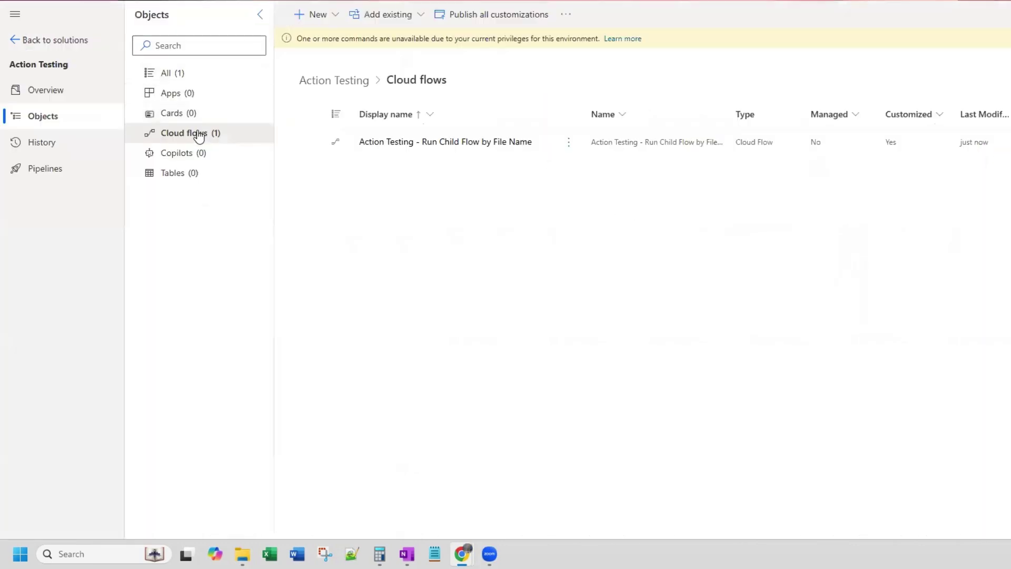
pyautogui.click(198, 135)
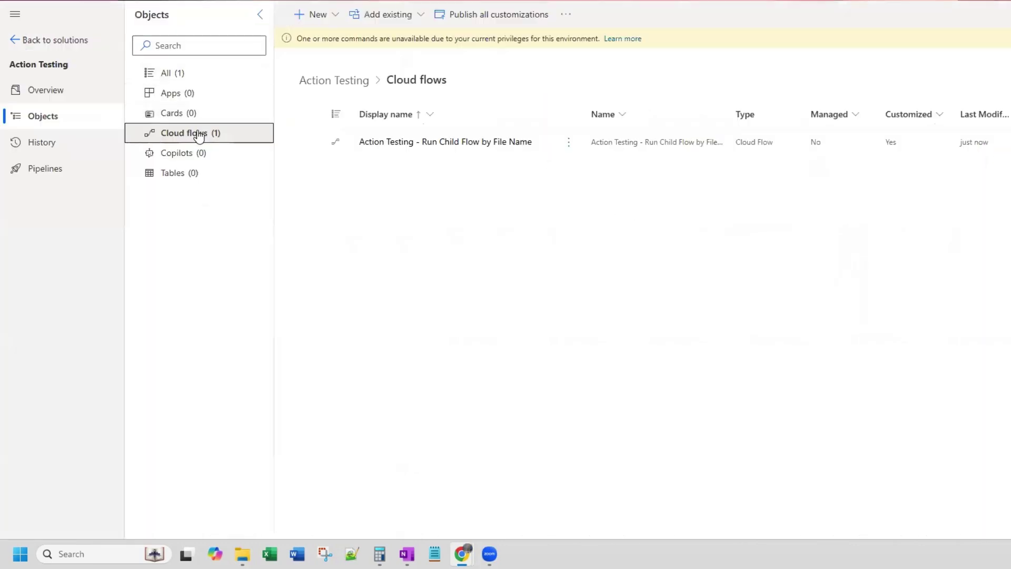
pyautogui.click(412, 16)
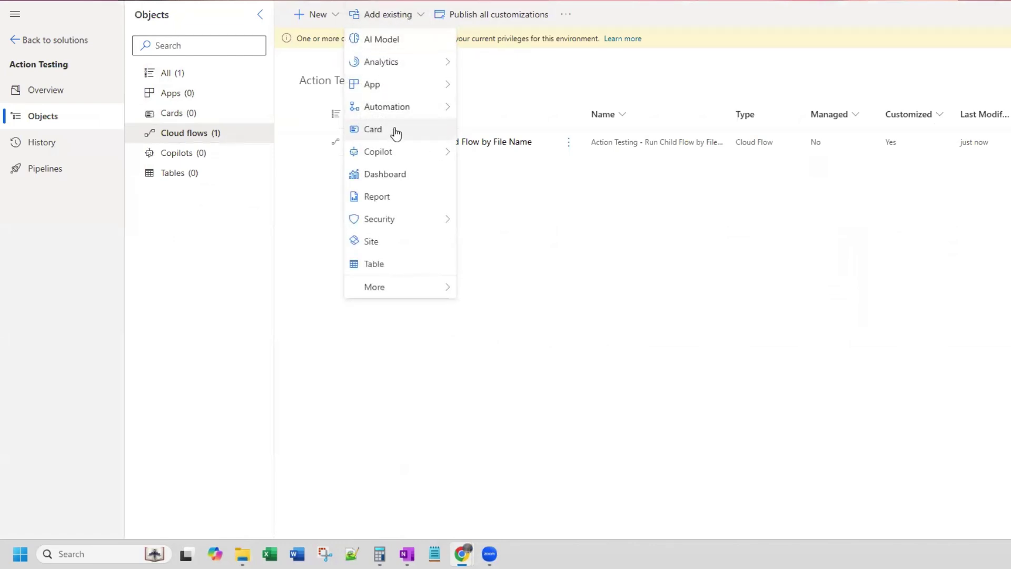
pyautogui.moveTo(421, 107)
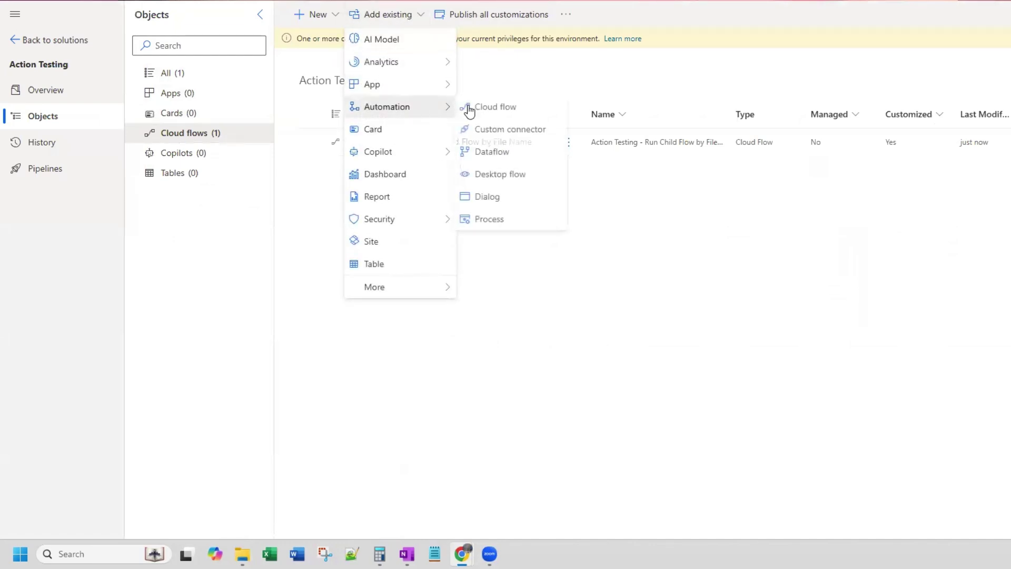
pyautogui.click(517, 110)
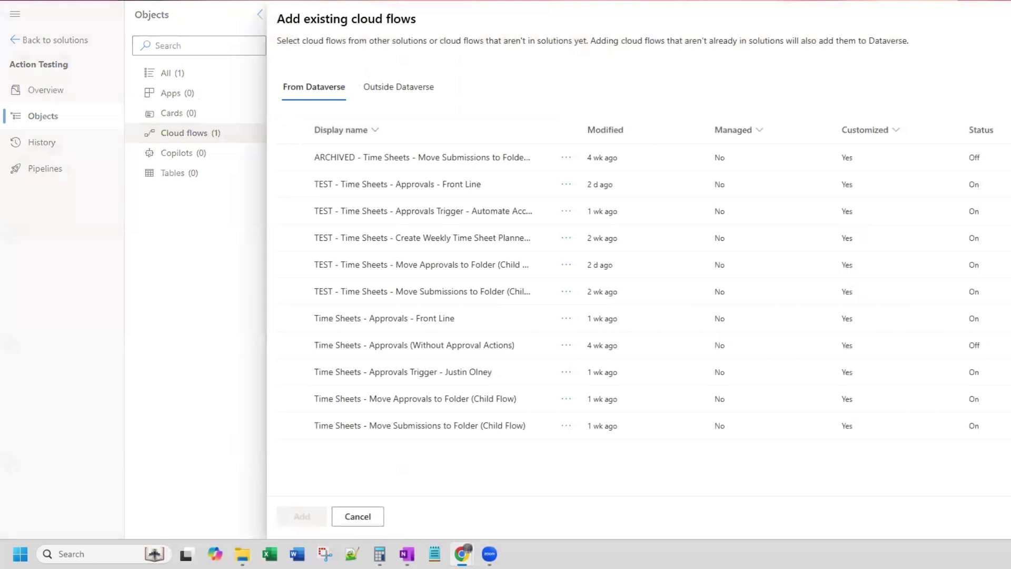
pyautogui.click(399, 87)
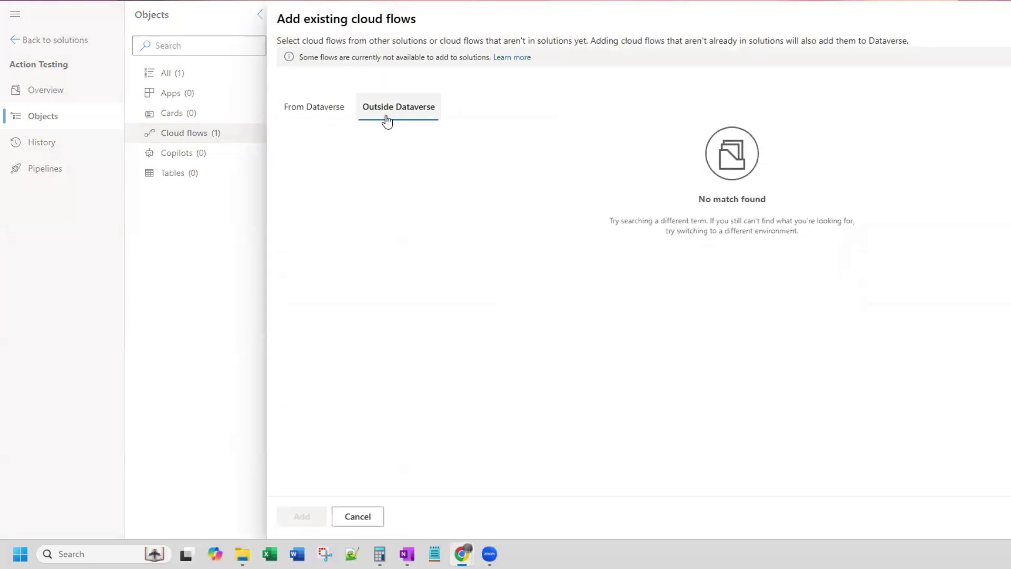
pyautogui.click(293, 157)
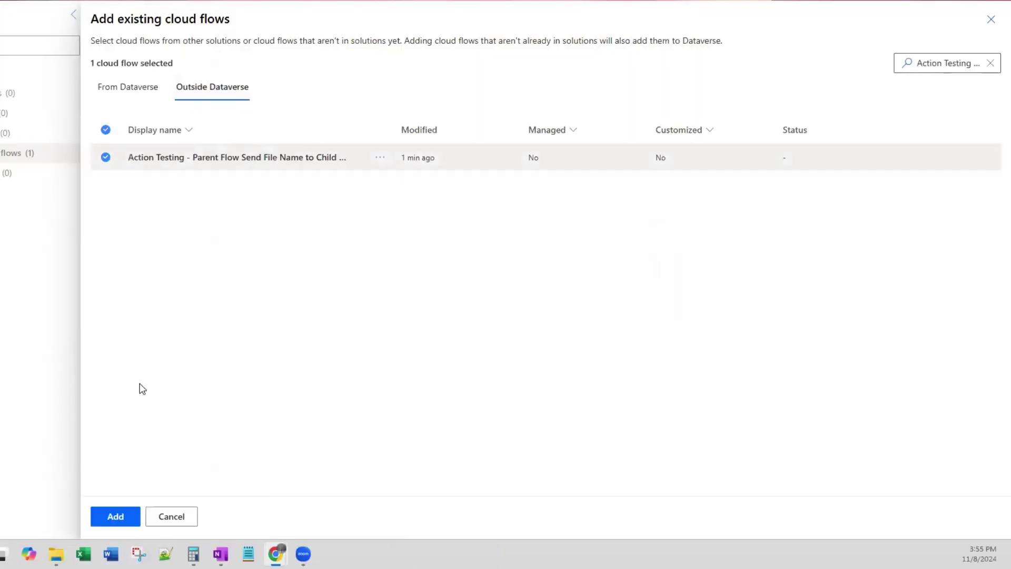
pyautogui.click(124, 509)
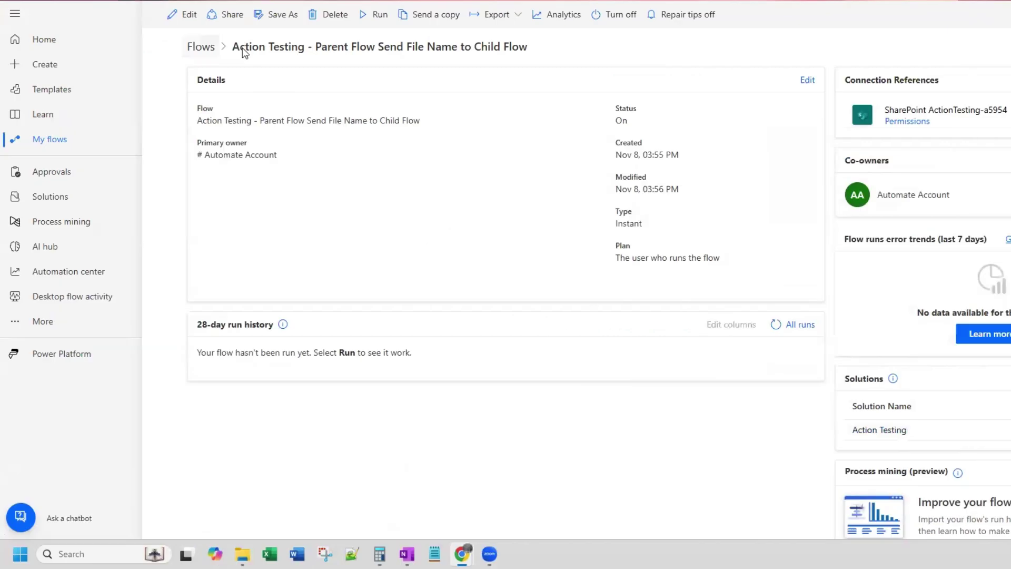
# Add a Run a Child Flow step calling Action Testing - Run Child Flow by File Name.
pyautogui.click(185, 16)
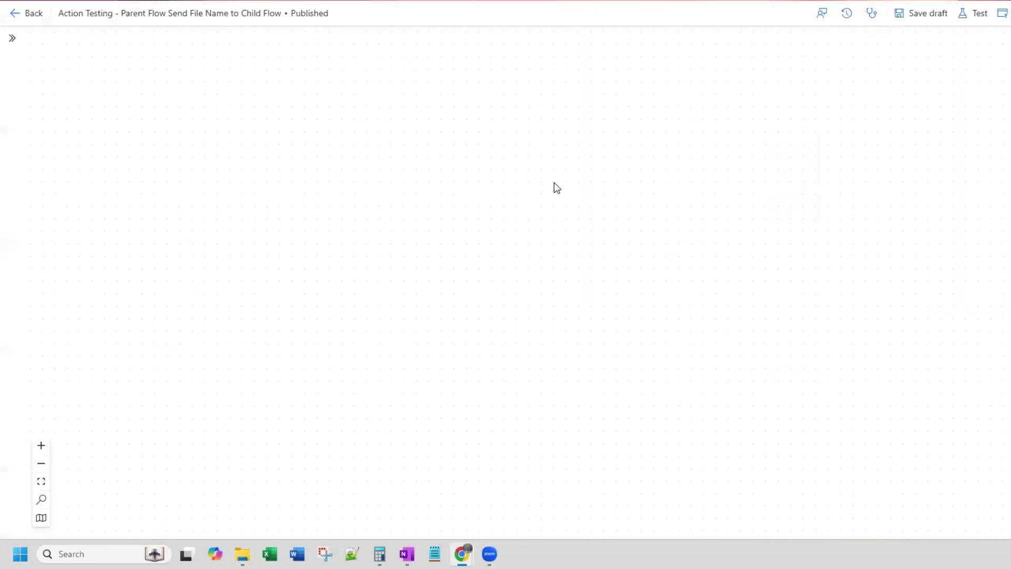
pyautogui.click(600, 393)
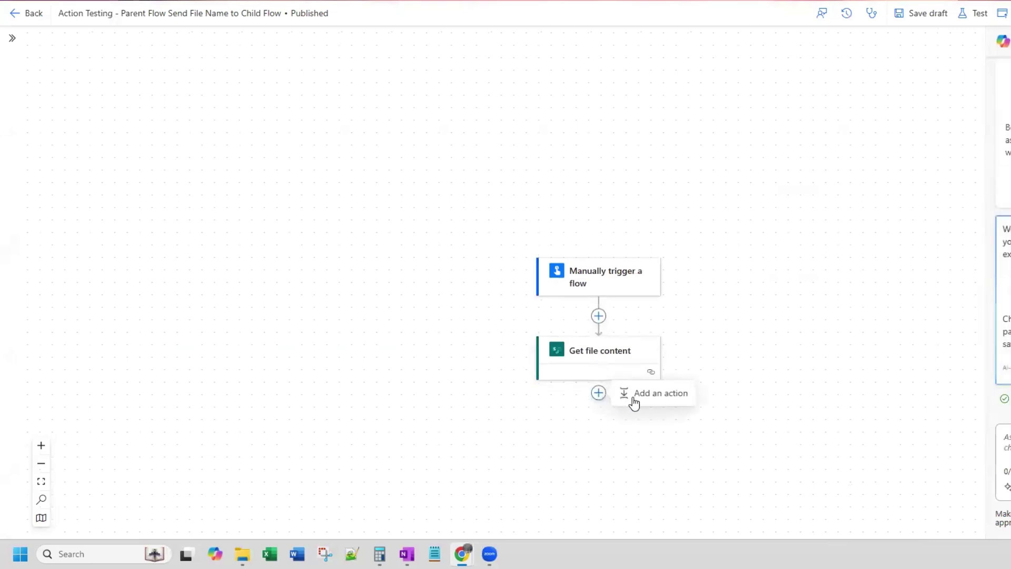
pyautogui.click(631, 396)
pyautogui.write('ru')
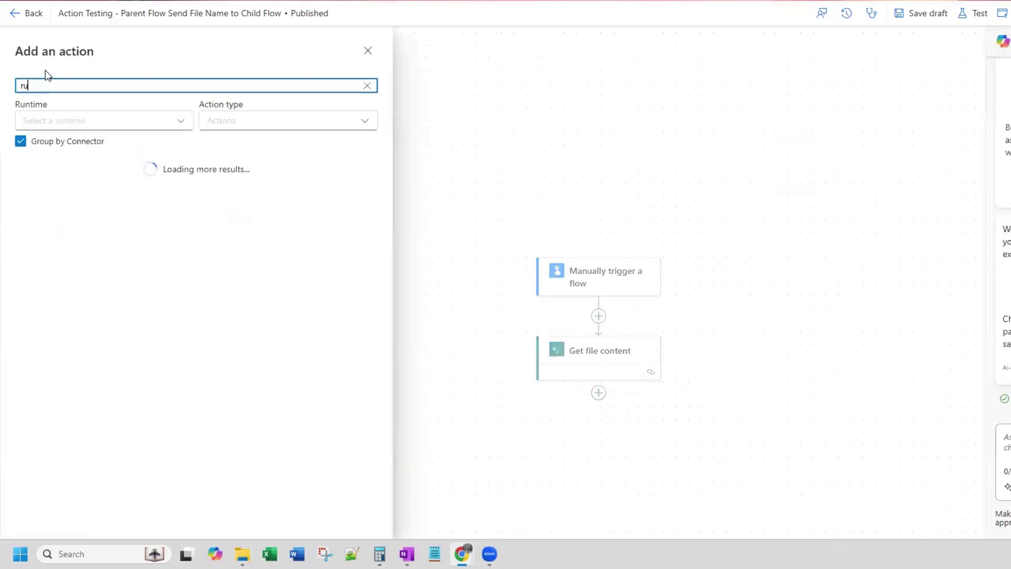
pyautogui.write('n a child flow')
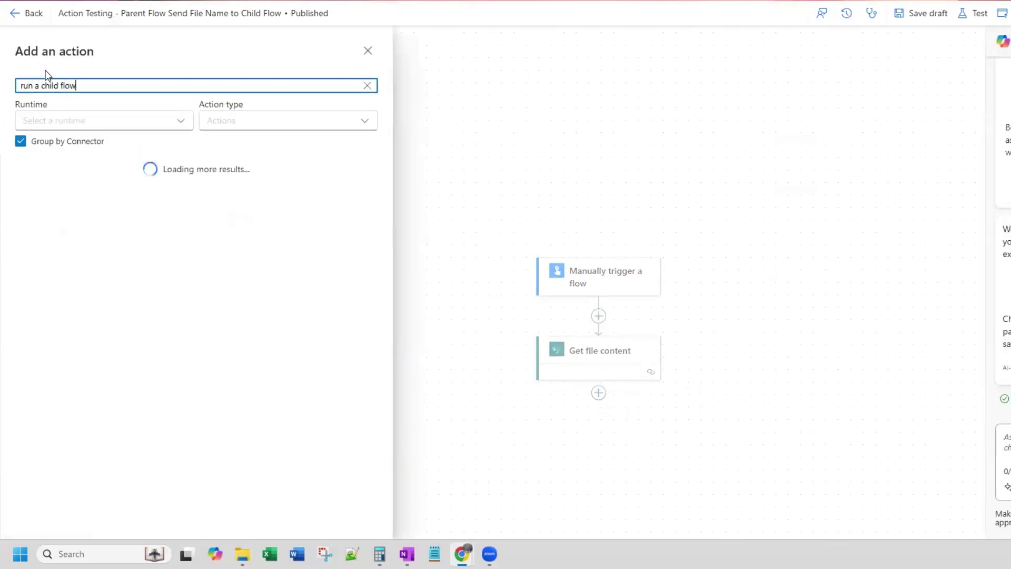
pyautogui.click(119, 287)
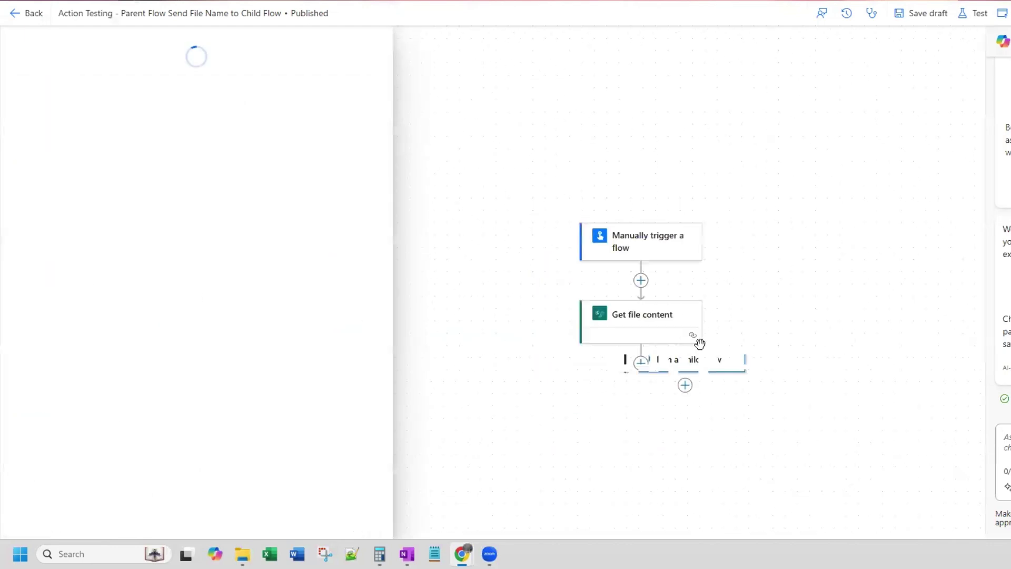
pyautogui.click(73, 138)
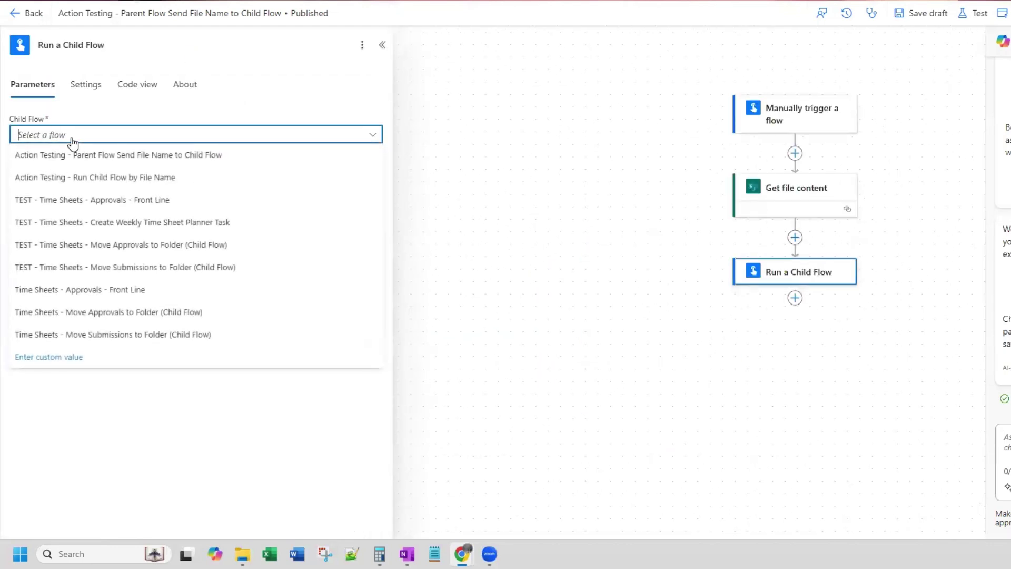
pyautogui.click(143, 179)
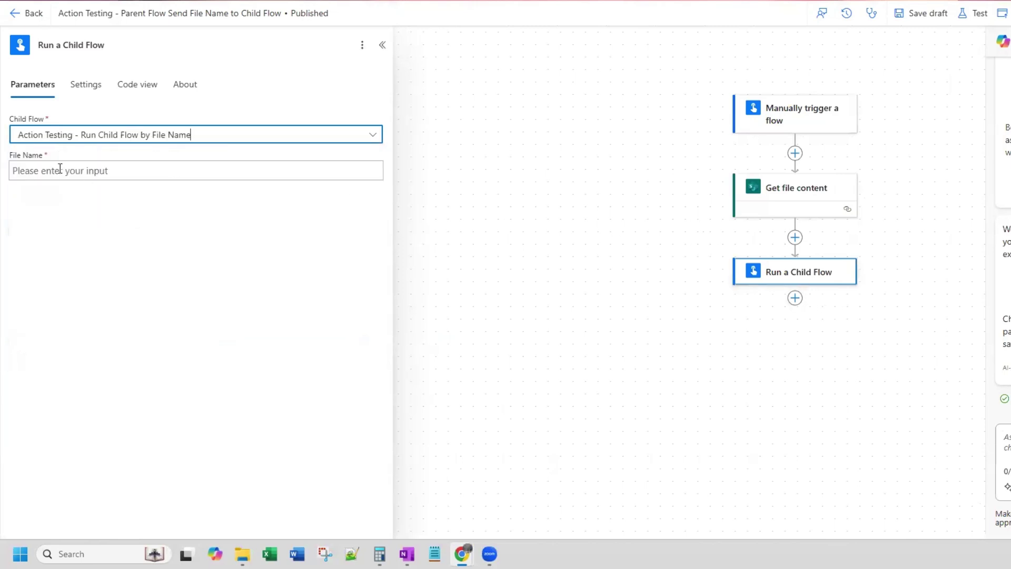
# Search dynamic content for a File Name value, then choose to delete the Get file content step.
pyautogui.click(60, 168)
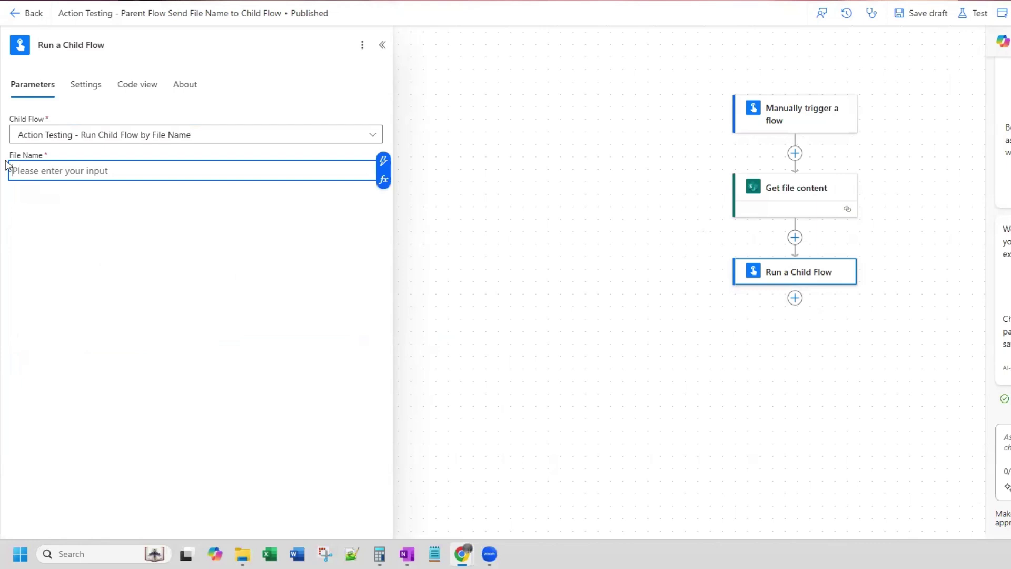
pyautogui.click(383, 162)
pyautogui.write('file')
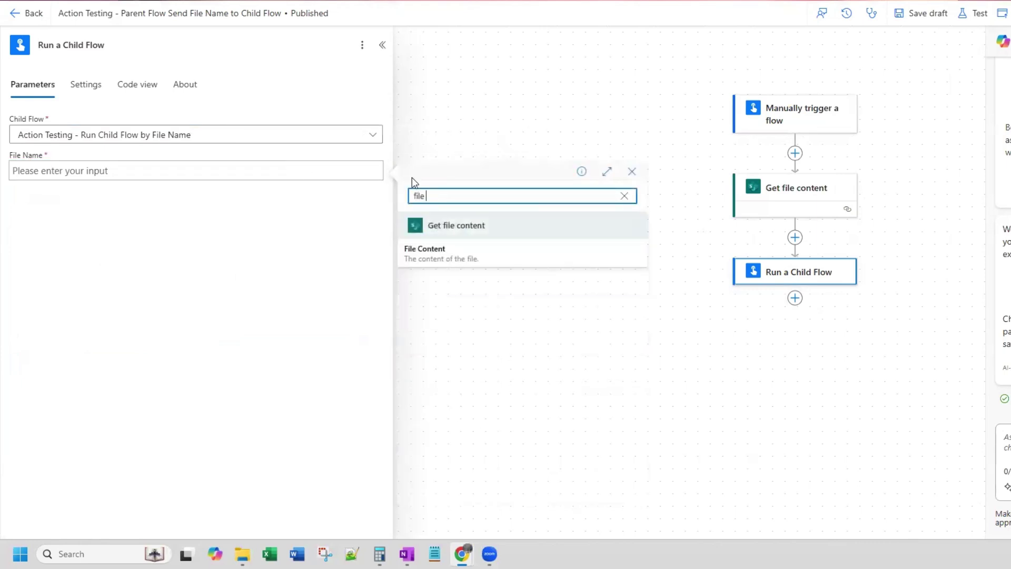
pyautogui.press('BackSpace')
pyautogui.press('BackSpace')
pyautogui.press('BackSpace')
pyautogui.press('BackSpace')
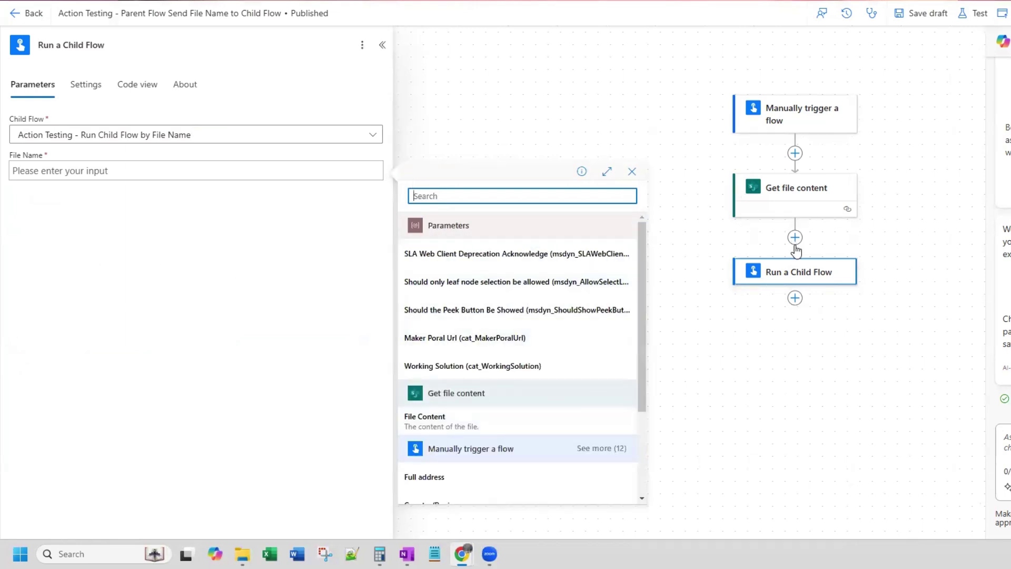
pyautogui.rightClick(815, 193)
pyautogui.click(846, 202)
# Confirm the deletion and add a SharePoint Get file content using path step after the trigger.
pyautogui.click(599, 305)
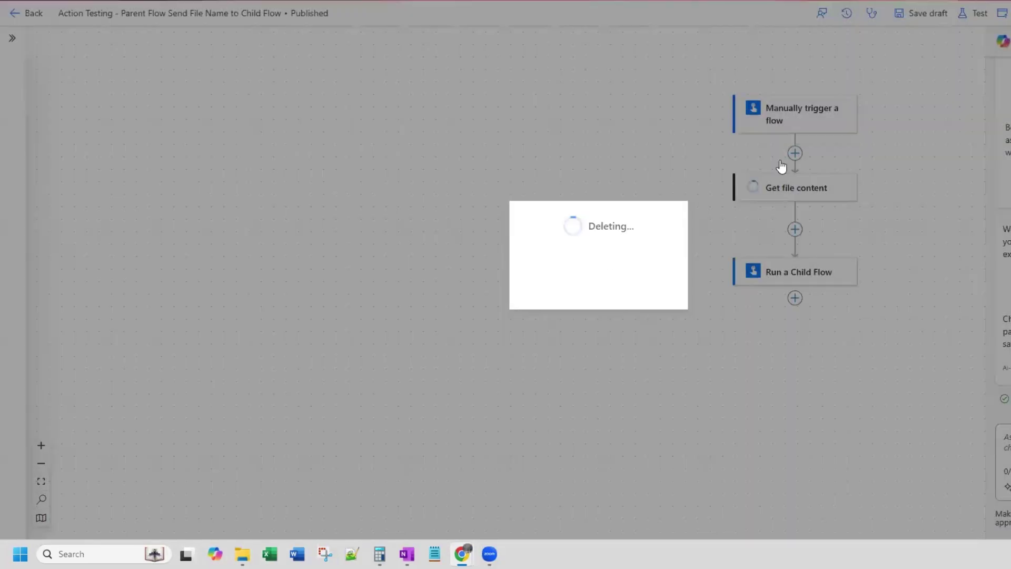
pyautogui.click(794, 237)
pyautogui.click(829, 231)
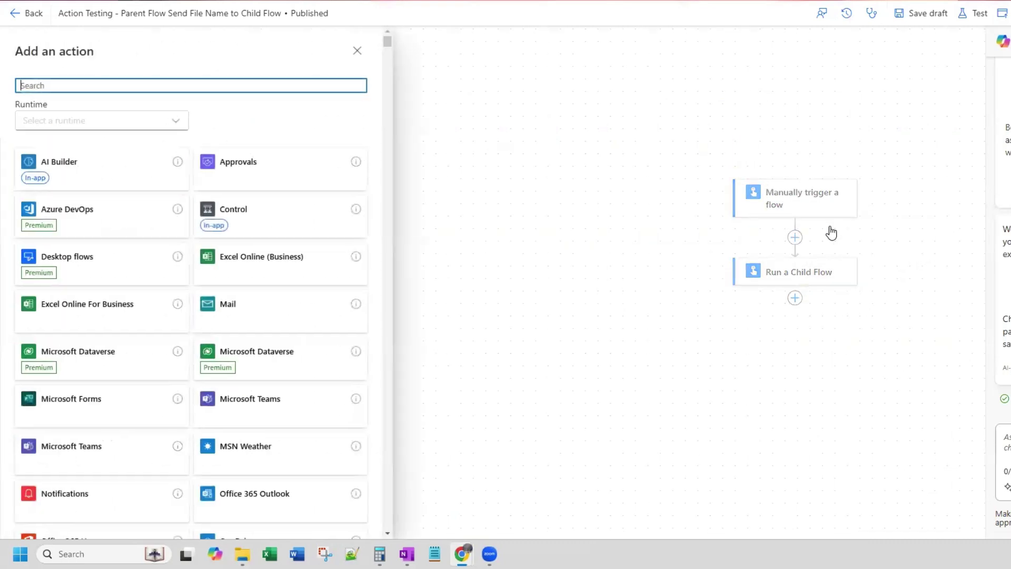
pyautogui.write('get file content')
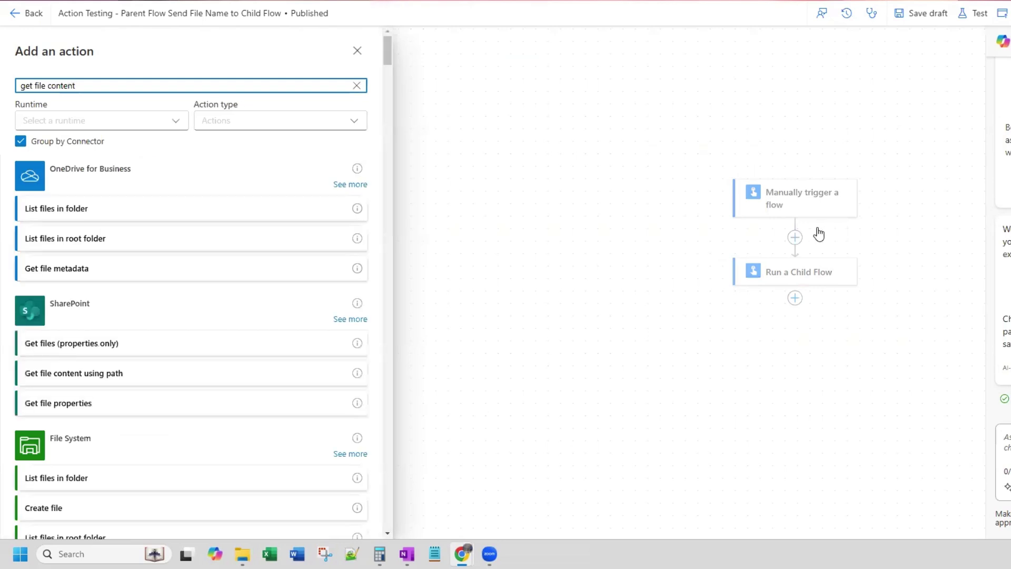
pyautogui.click(80, 345)
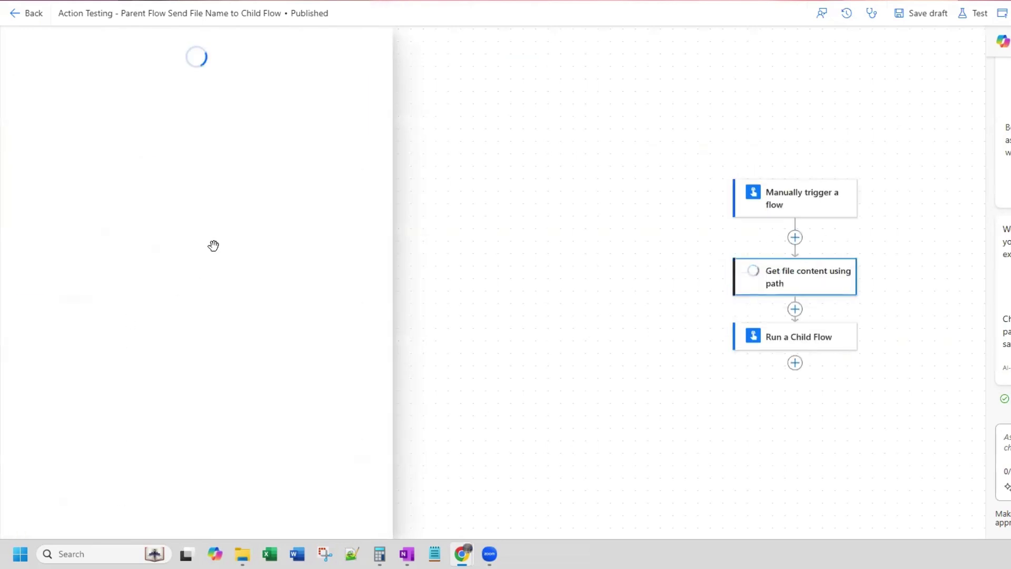
# Set it to read /Timesheets/Timesheet_Template.xlsx from the PA Testing site.
pyautogui.click(101, 138)
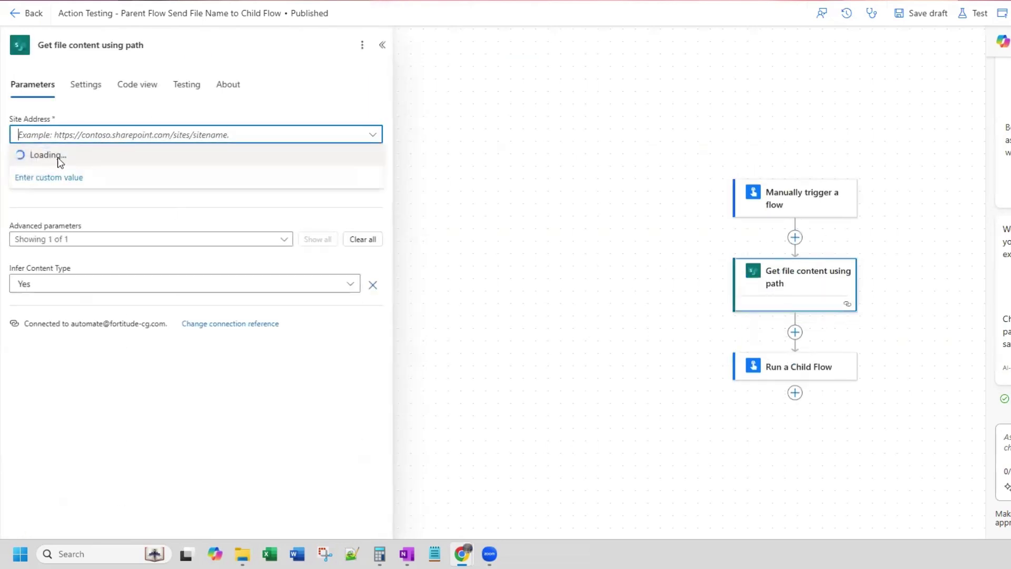
pyautogui.click(80, 244)
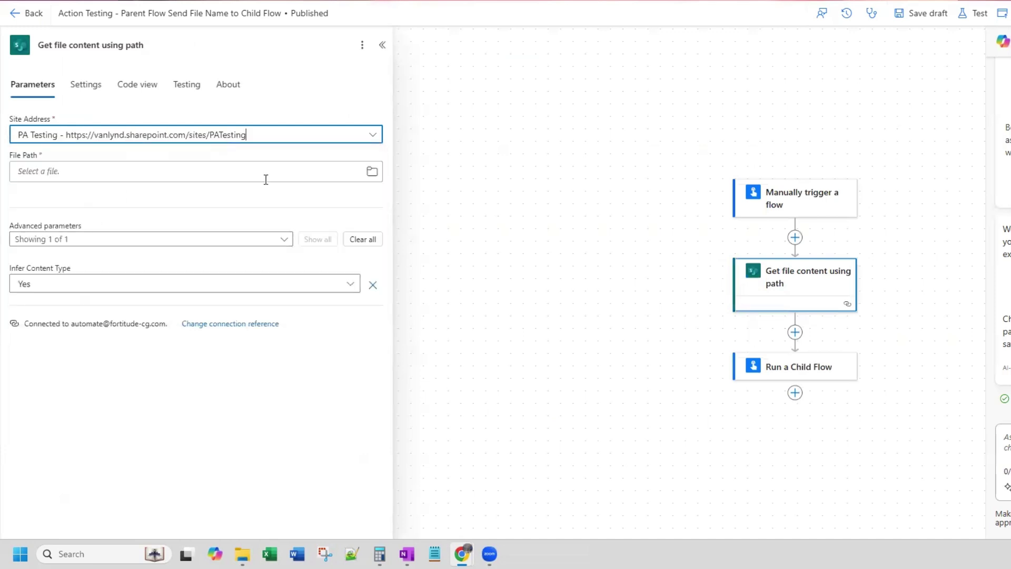
pyautogui.click(372, 173)
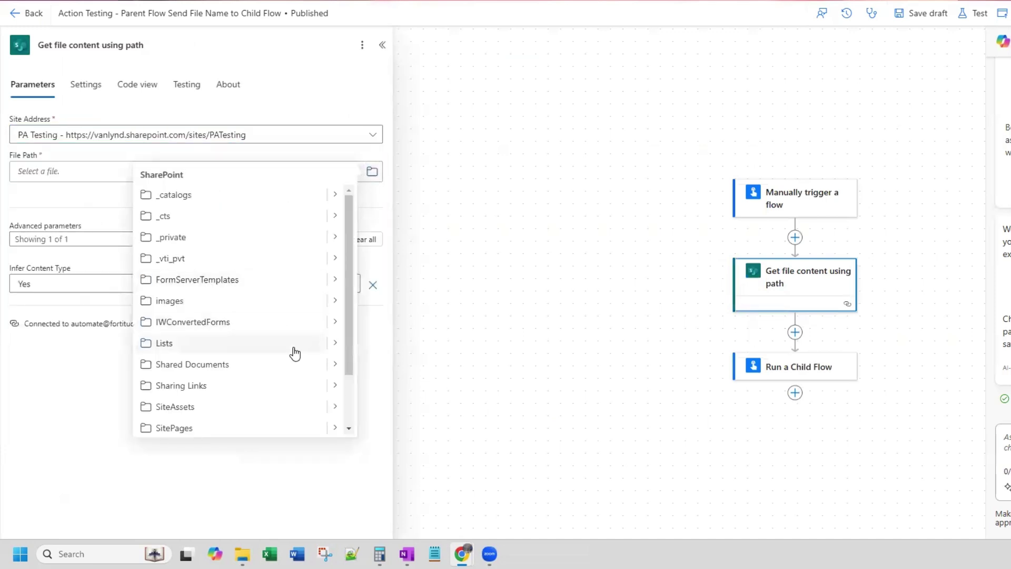
pyautogui.scroll(-2, 297, 356)
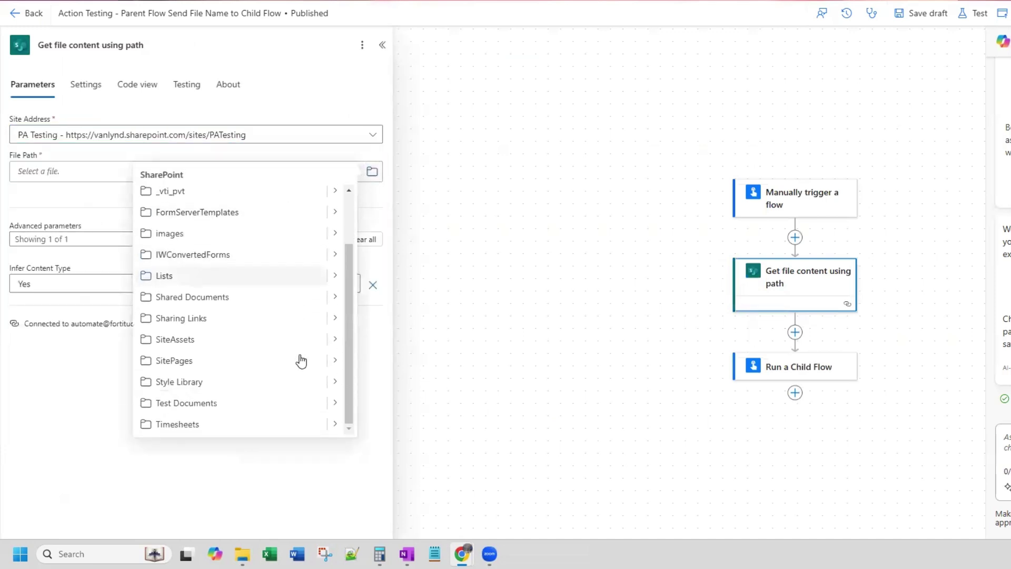
pyautogui.click(335, 403)
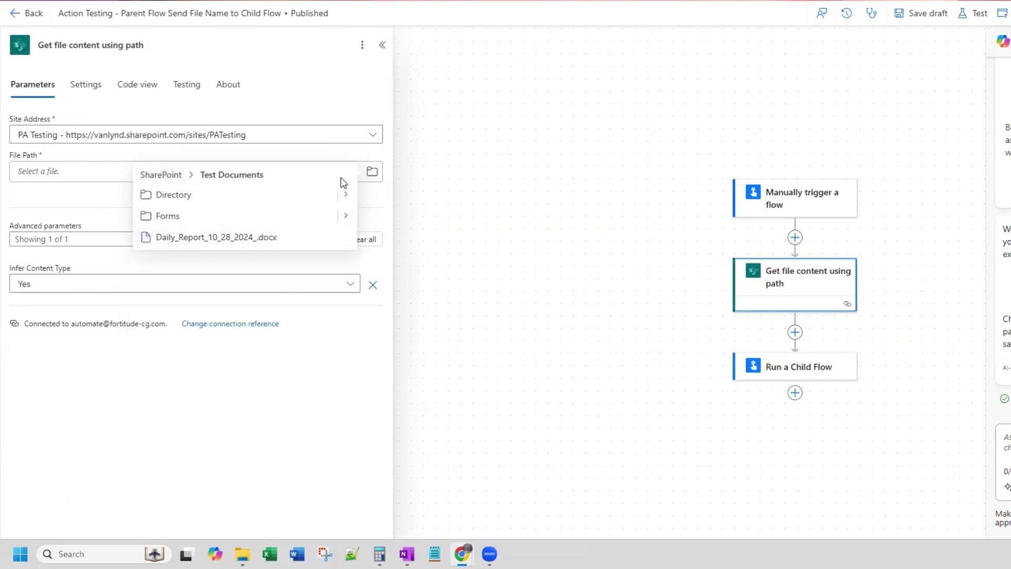
pyautogui.click(160, 174)
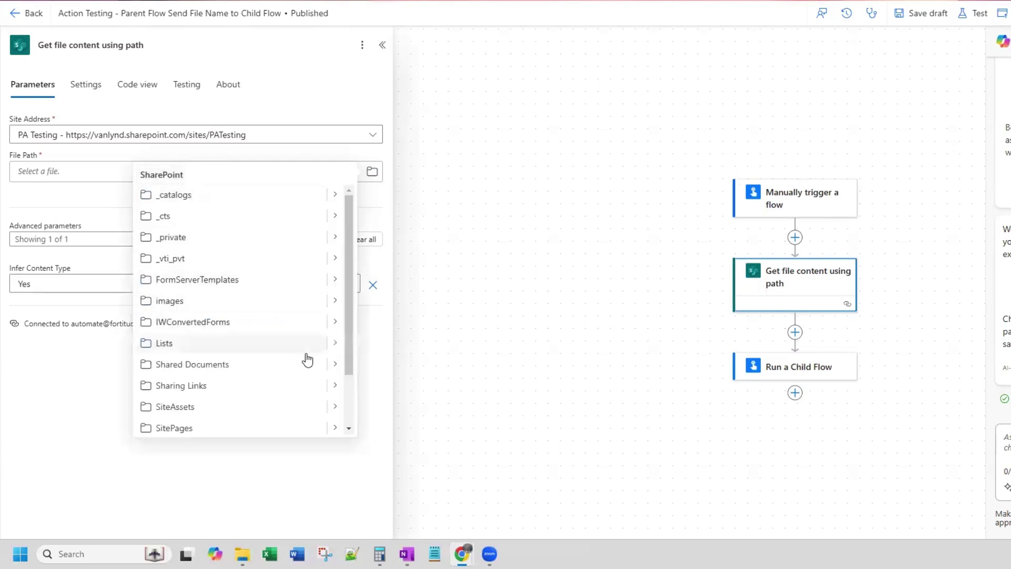
pyautogui.scroll(-3, 307, 360)
pyautogui.click(335, 426)
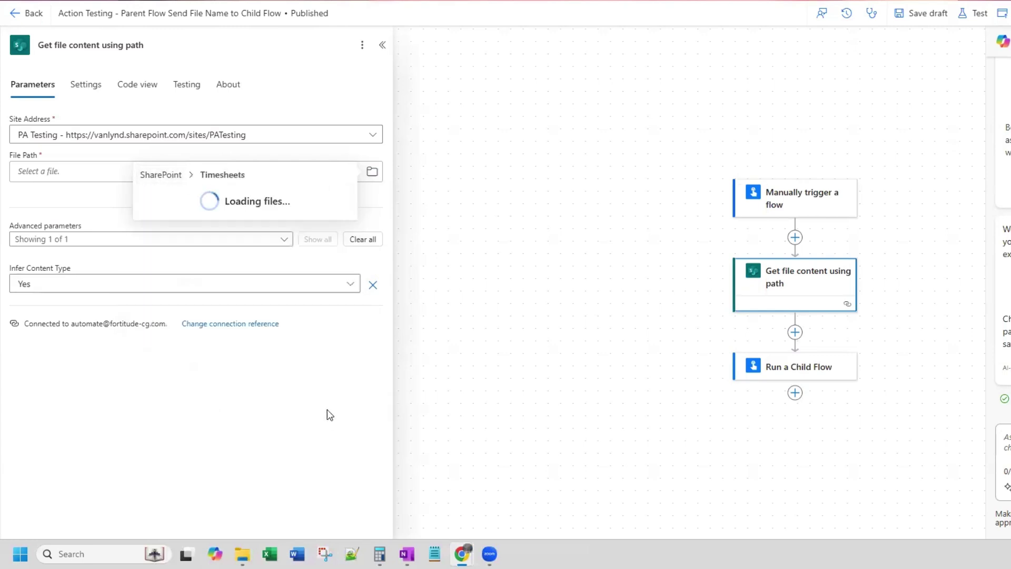
pyautogui.click(221, 299)
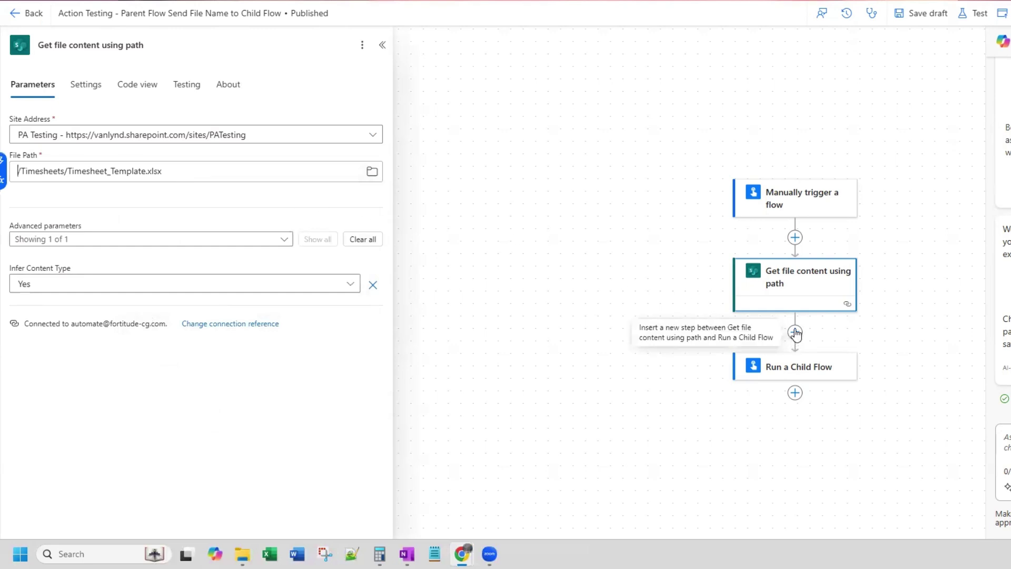
# Review dynamic values for Run a Child Flow's File Name, then insert a step before it.
pyautogui.click(822, 365)
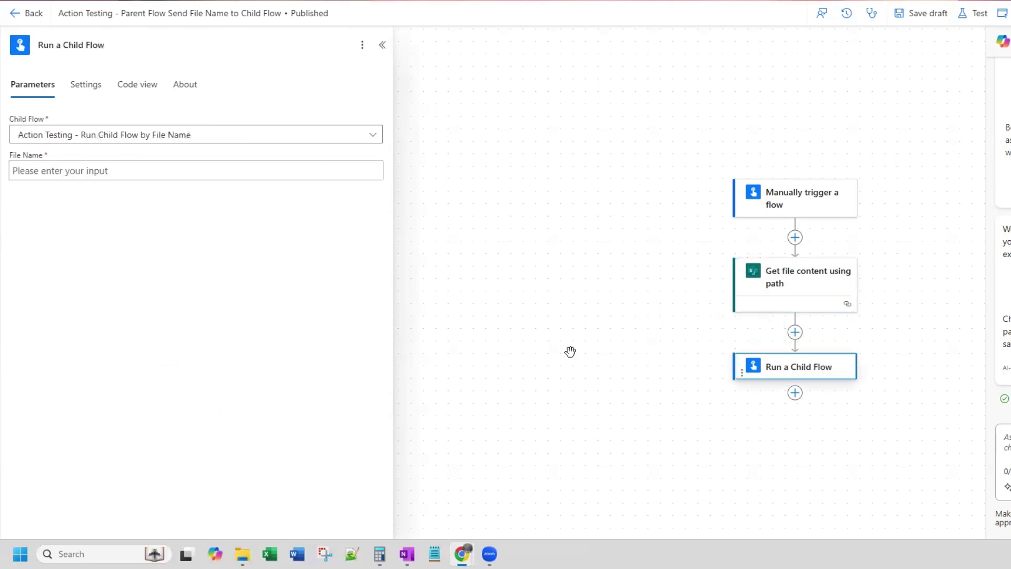
pyautogui.click(146, 170)
pyautogui.click(384, 161)
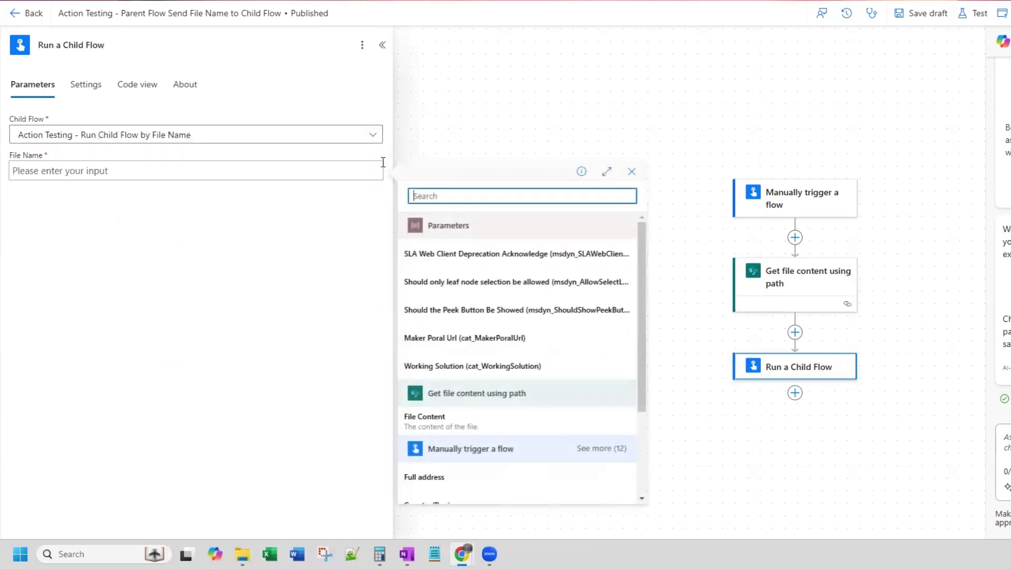
pyautogui.scroll(-3, 503, 335)
pyautogui.click(795, 332)
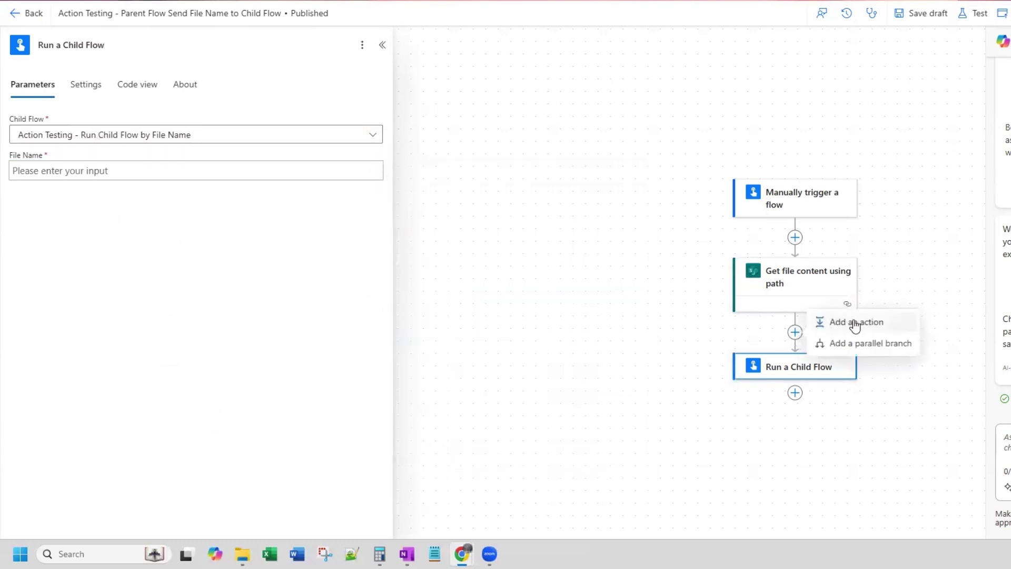
# Add a SharePoint Create file step saving into /Test Documents on the PA Testing site.
pyautogui.click(849, 322)
pyautogui.write('create file')
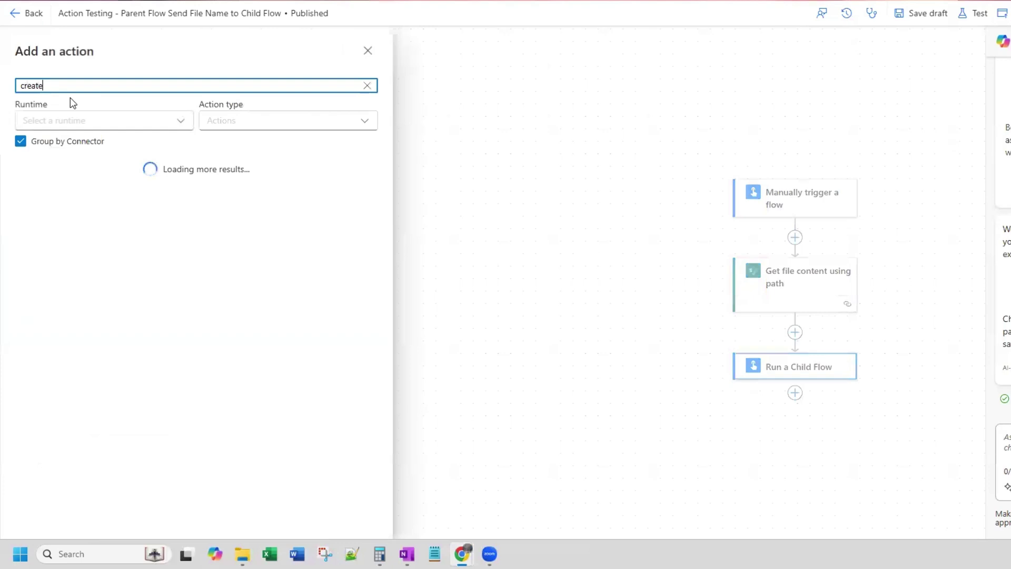
pyautogui.click(76, 345)
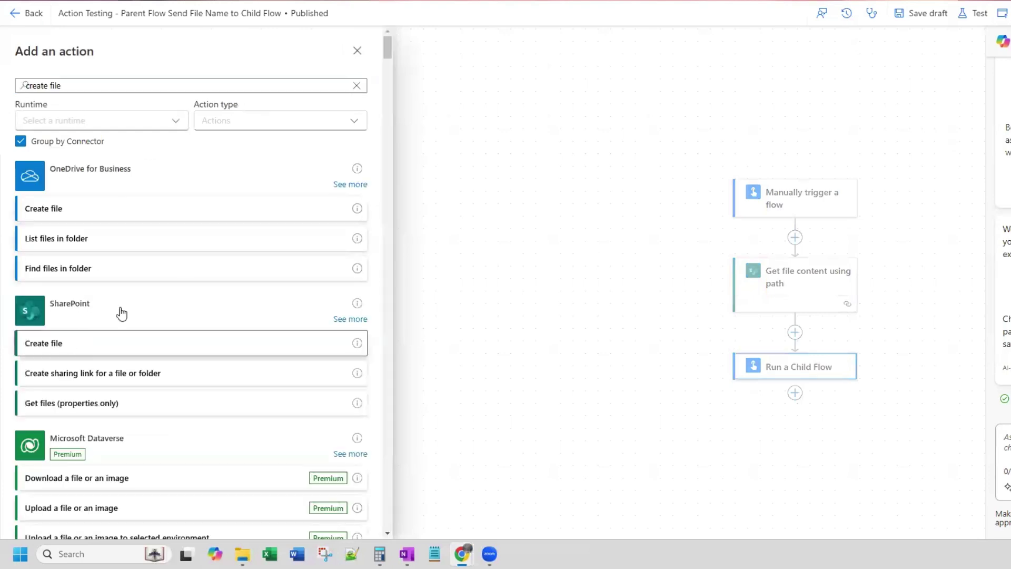
pyautogui.click(113, 135)
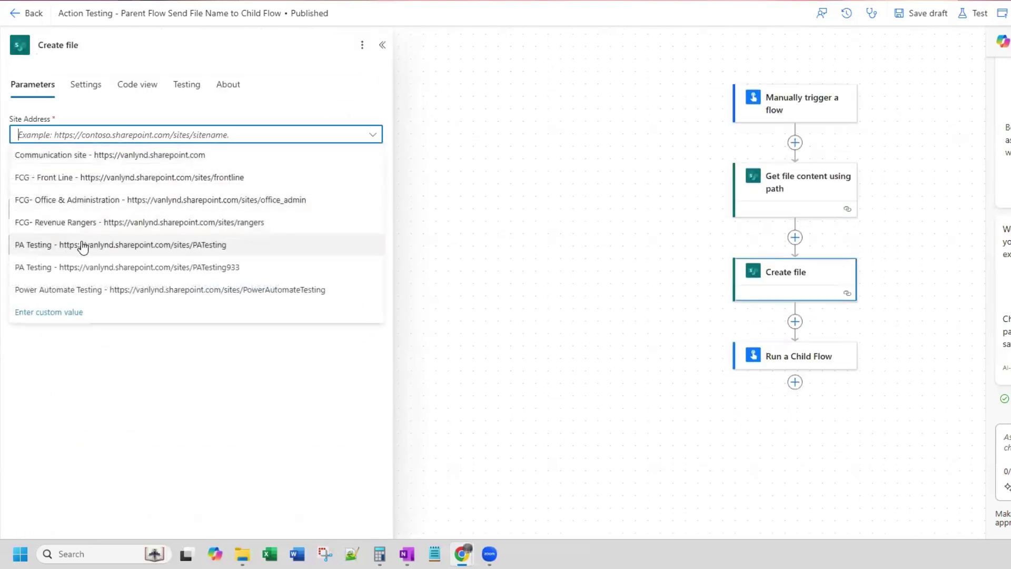
pyautogui.click(84, 245)
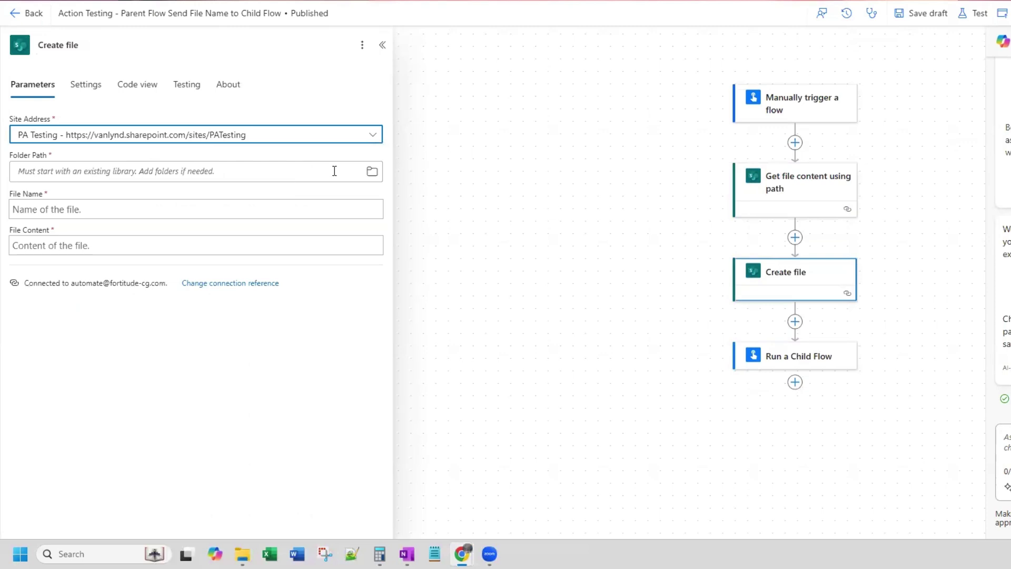
pyautogui.click(375, 170)
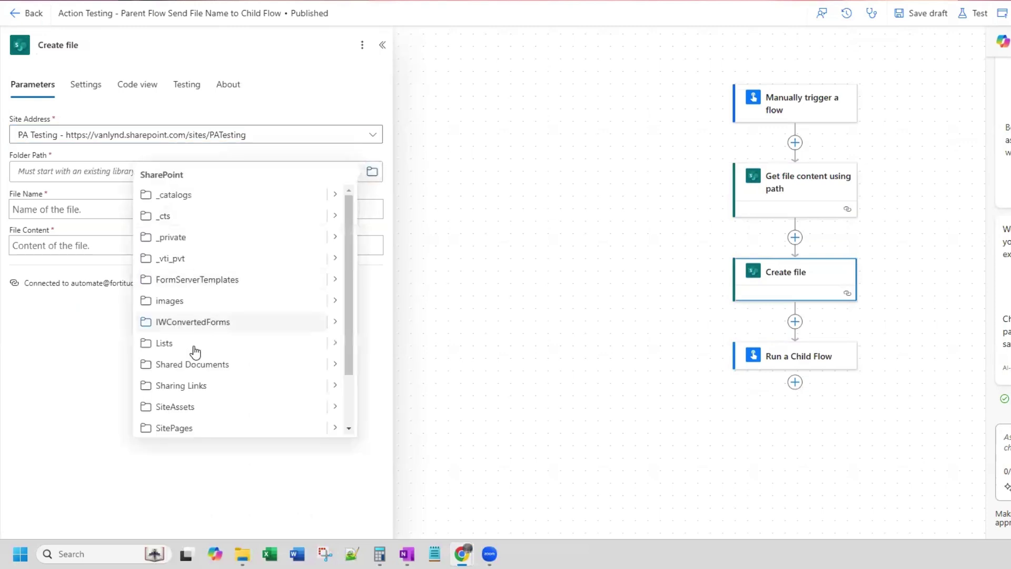
pyautogui.scroll(-2, 248, 406)
pyautogui.click(264, 402)
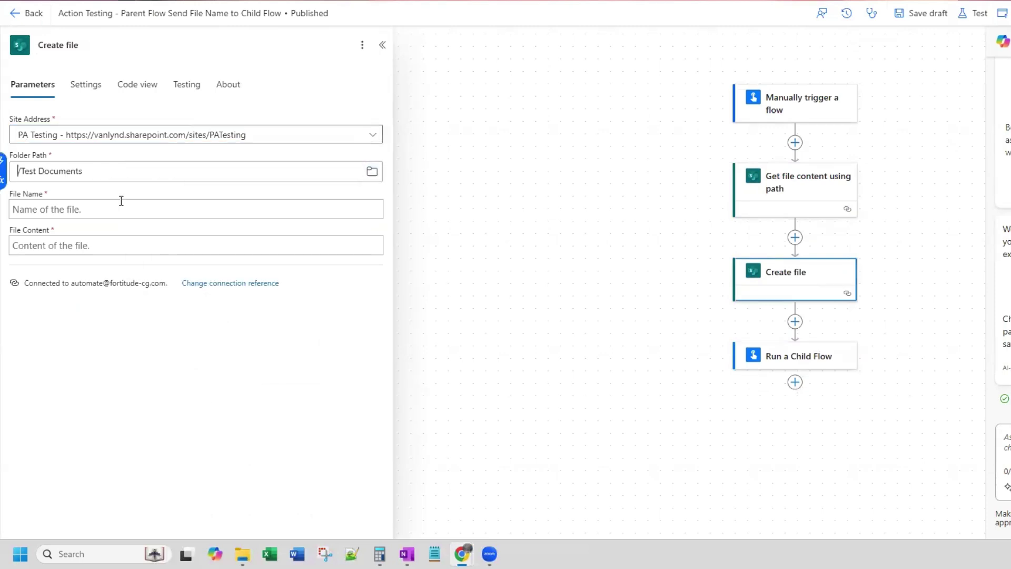
# Name the new file with a short typed prefix followed by the utcNow() expression.
pyautogui.click(82, 208)
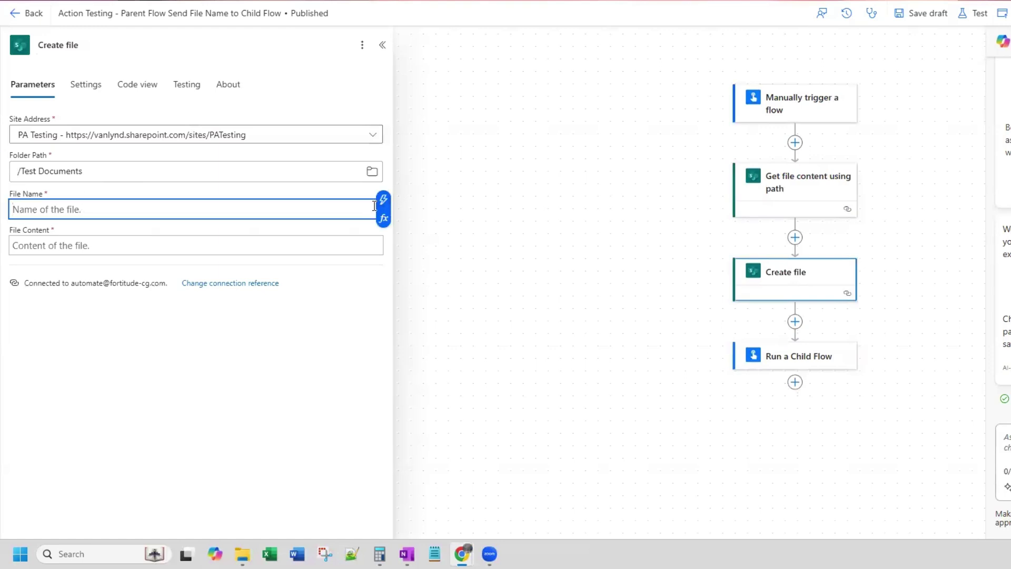
pyautogui.write('Jeremy_')
pyautogui.click(383, 199)
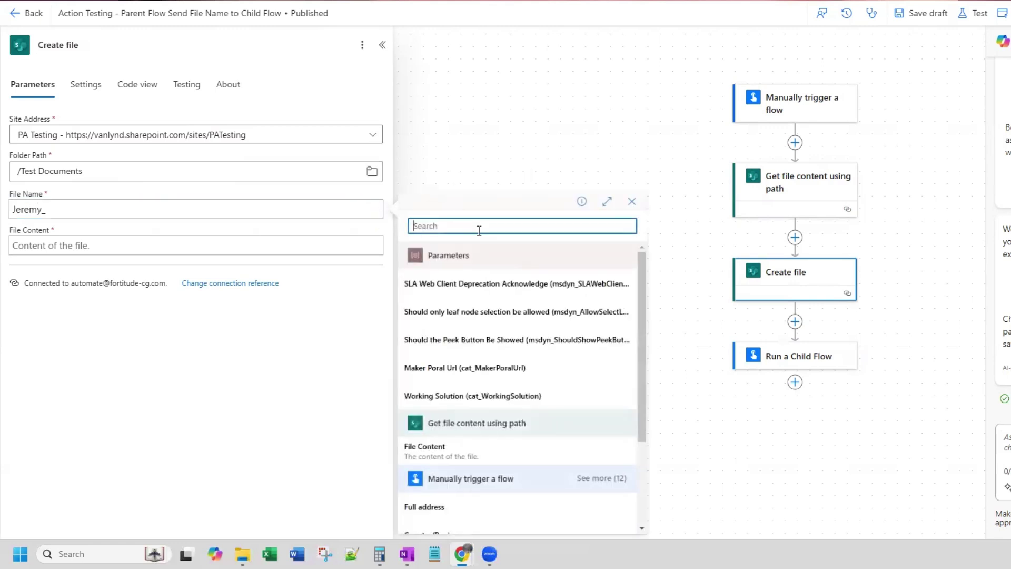
pyautogui.click(335, 207)
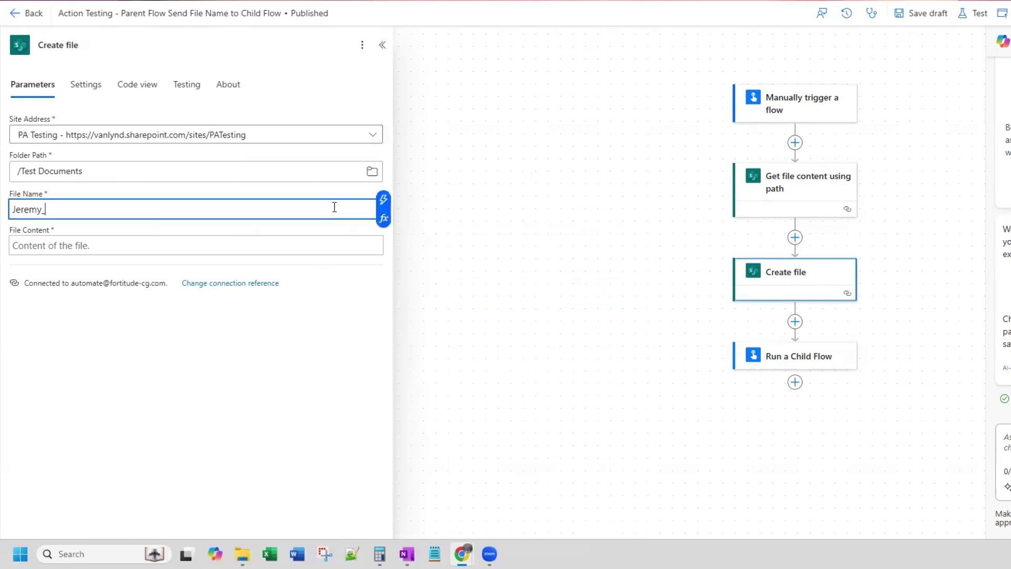
pyautogui.click(385, 217)
pyautogui.write('t')
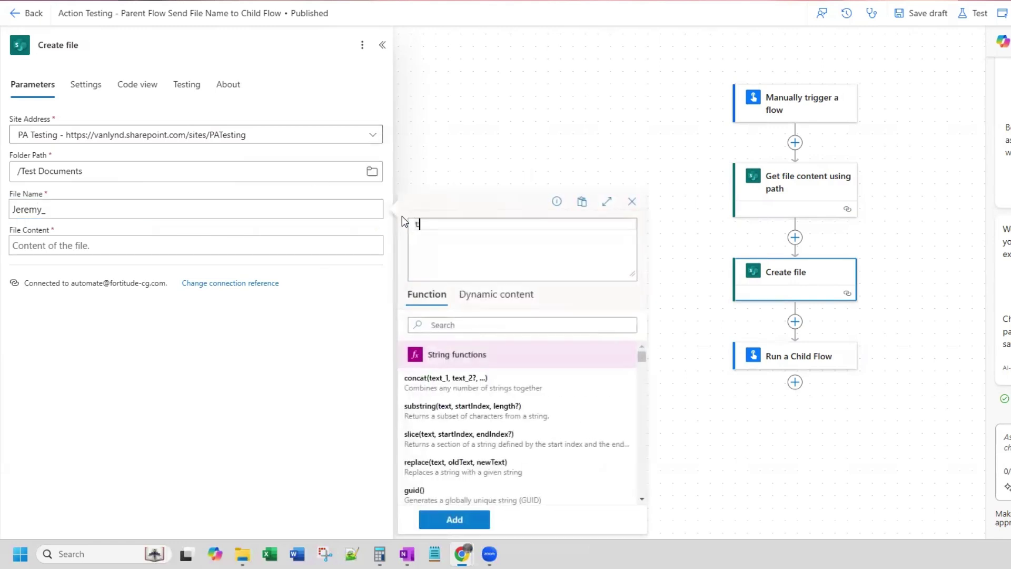
pyautogui.write('ol')
pyautogui.press('BackSpace')
pyautogui.press('BackSpace')
pyautogui.press('BackSpace')
pyautogui.write('u')
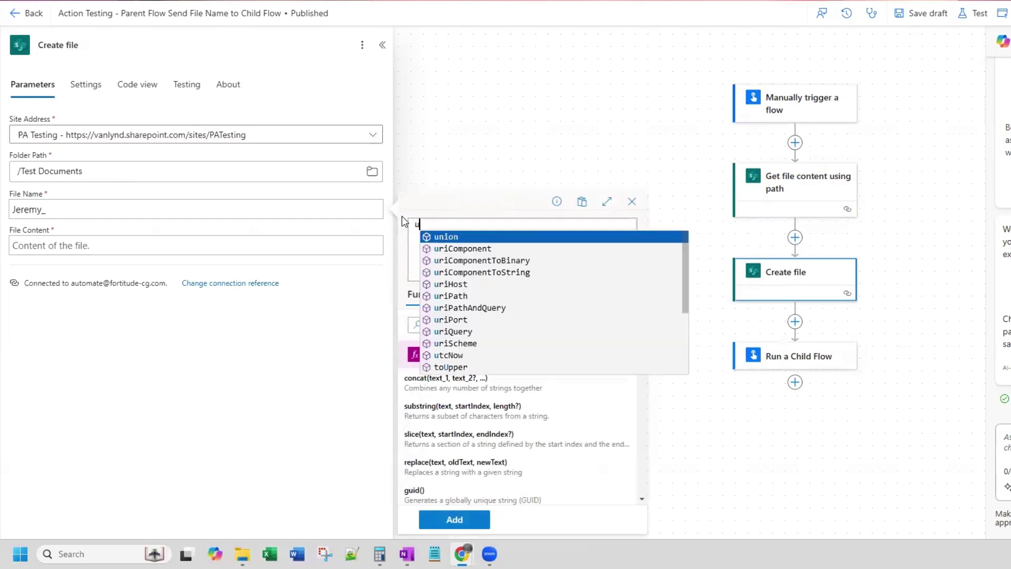
pyautogui.write('tc')
pyautogui.press('Return')
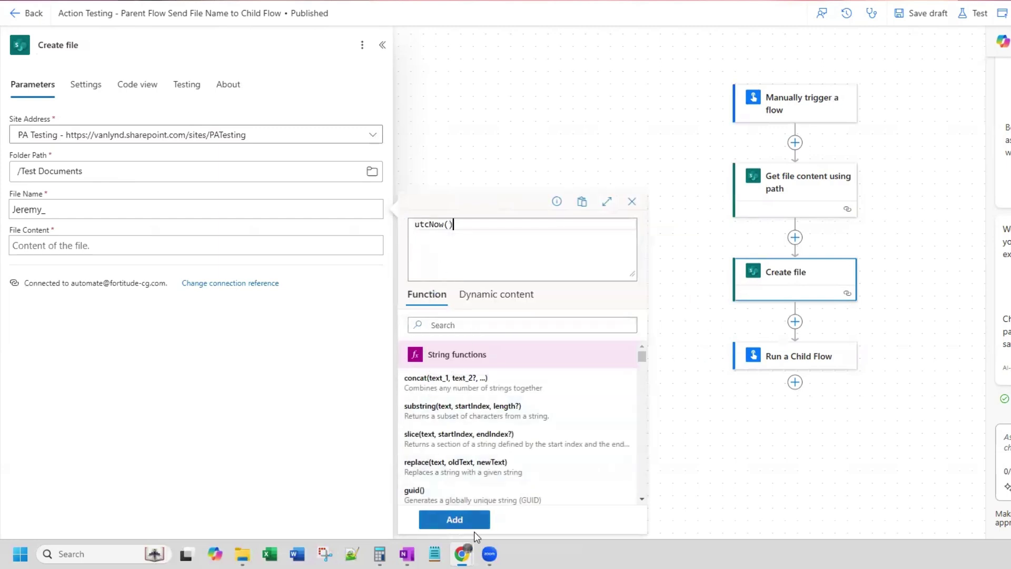
pyautogui.click(472, 518)
# Use the fetched File Content as the new file's content.
pyautogui.click(80, 250)
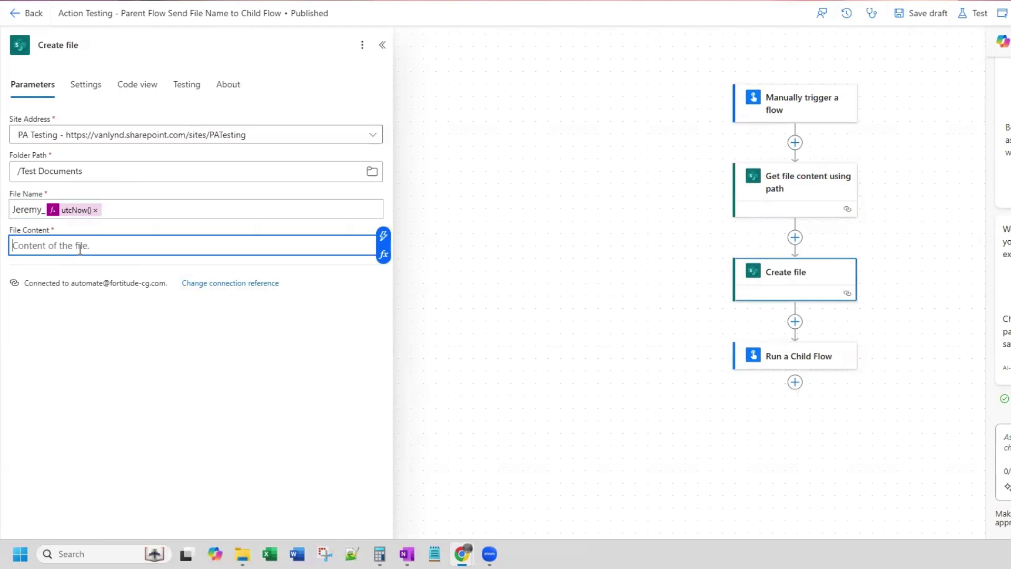
pyautogui.click(385, 237)
pyautogui.click(445, 448)
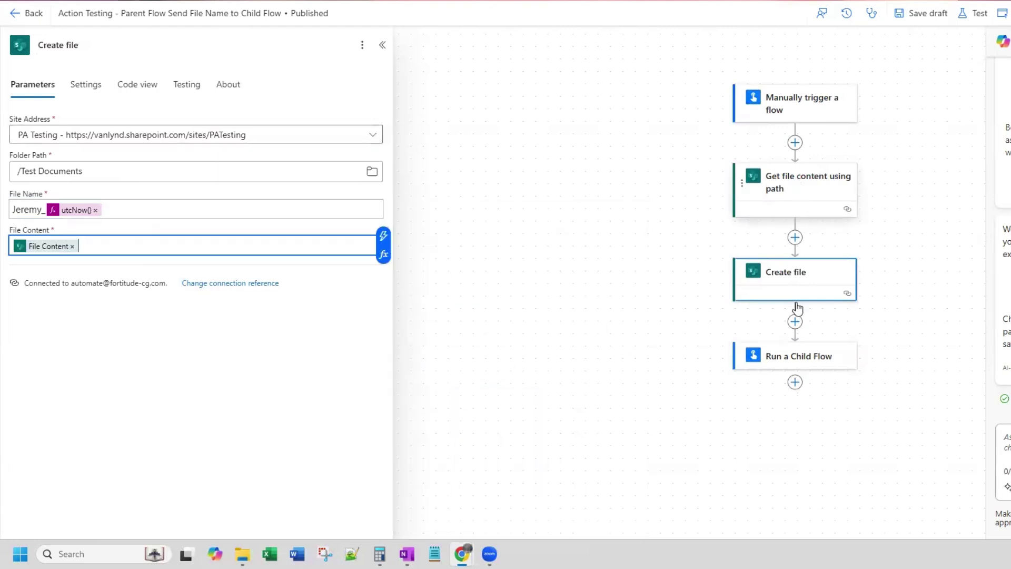
pyautogui.click(796, 356)
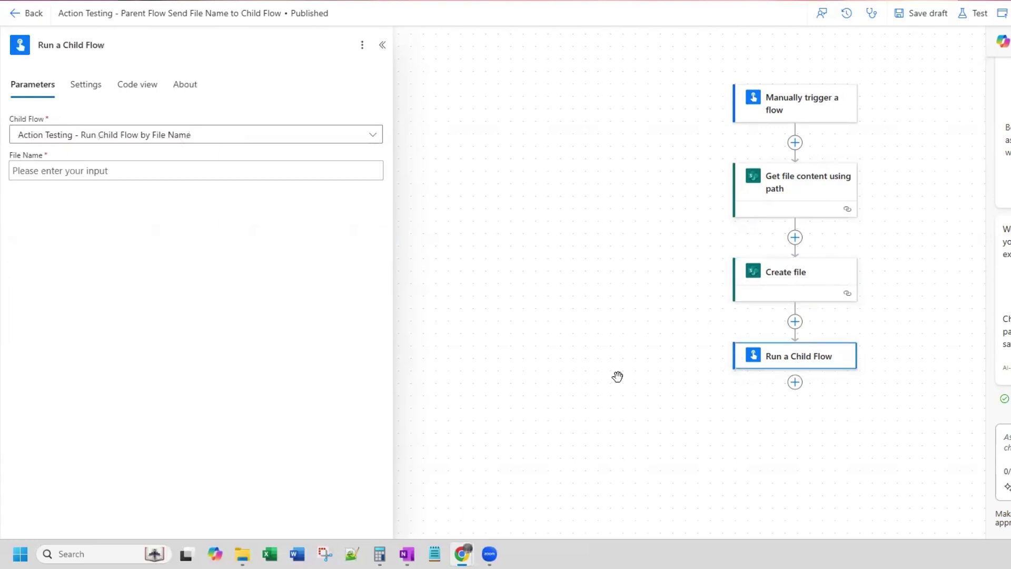
# Set Run a Child Flow's File Name to Create file's body/Name and save the draft.
pyautogui.click(68, 168)
pyautogui.click(383, 160)
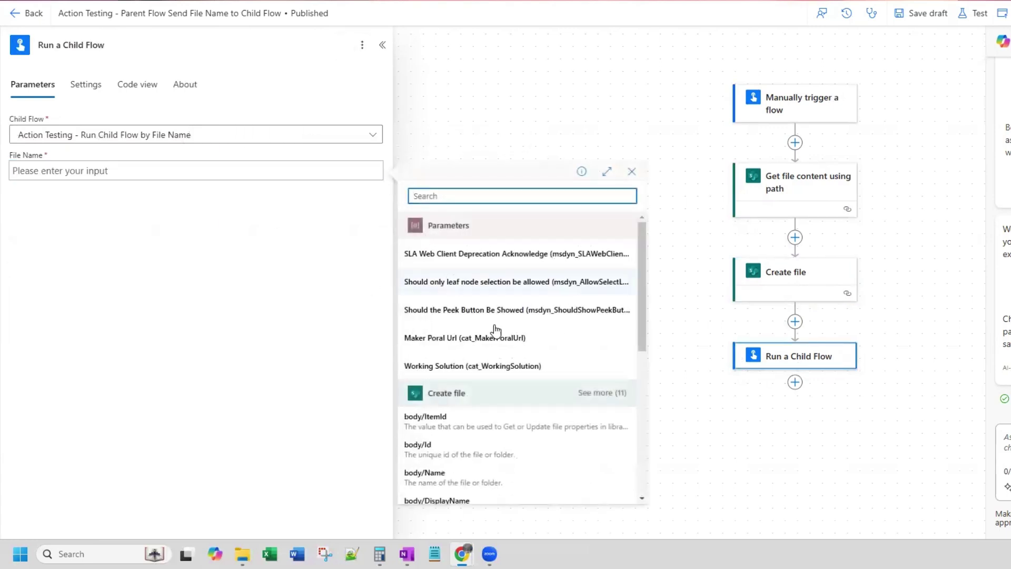
pyautogui.scroll(-1, 497, 332)
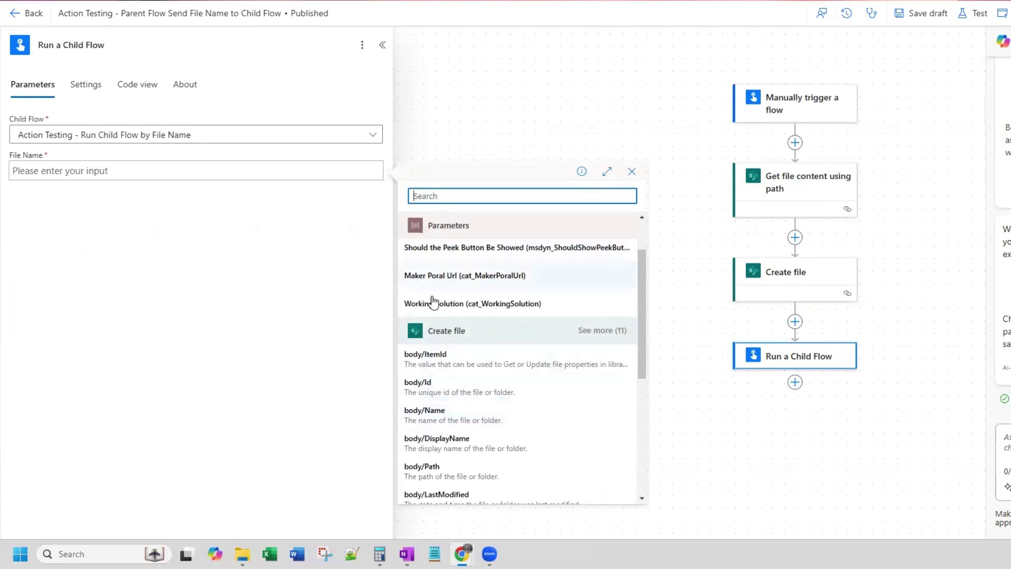
pyautogui.click(474, 416)
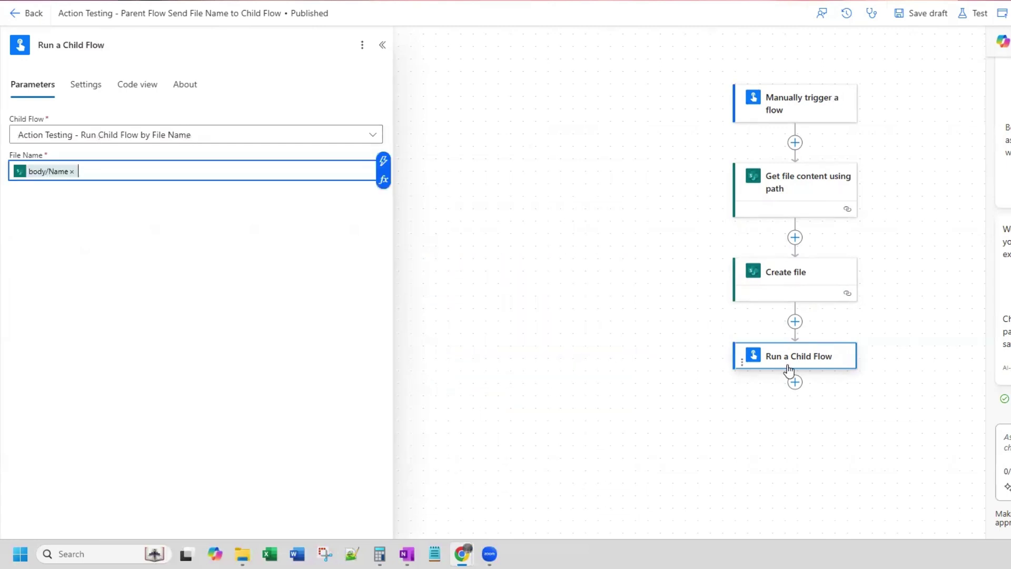
pyautogui.click(909, 17)
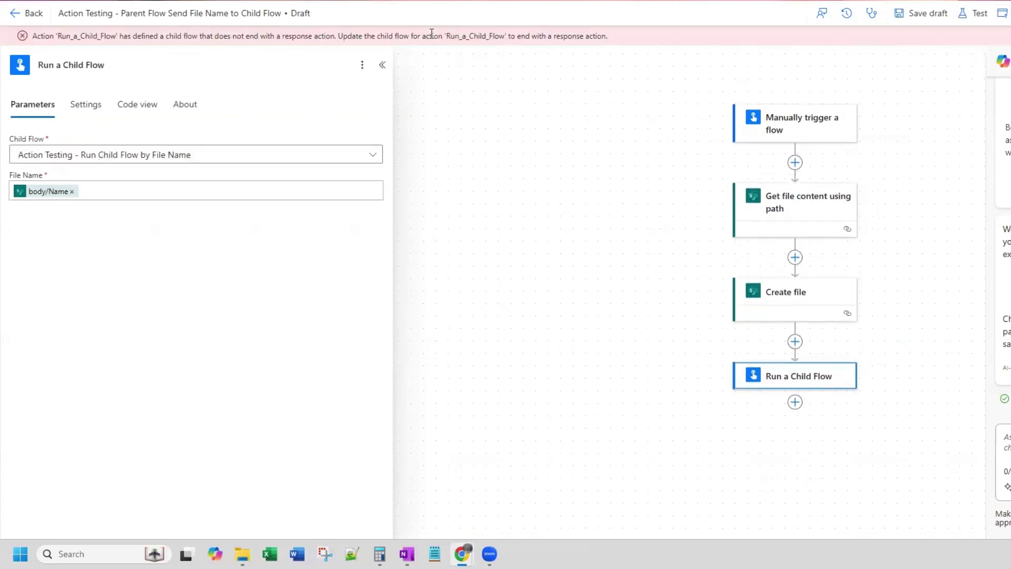
# Go back to the cloud flows list and open the Run Child Flow by File Name flow.
pyautogui.click(14, 17)
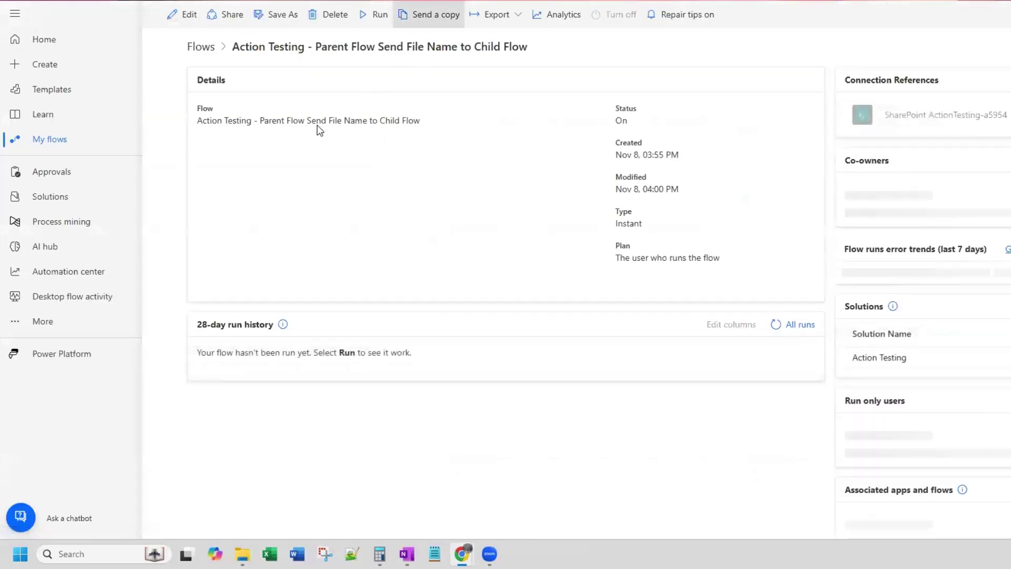
pyautogui.click(200, 64)
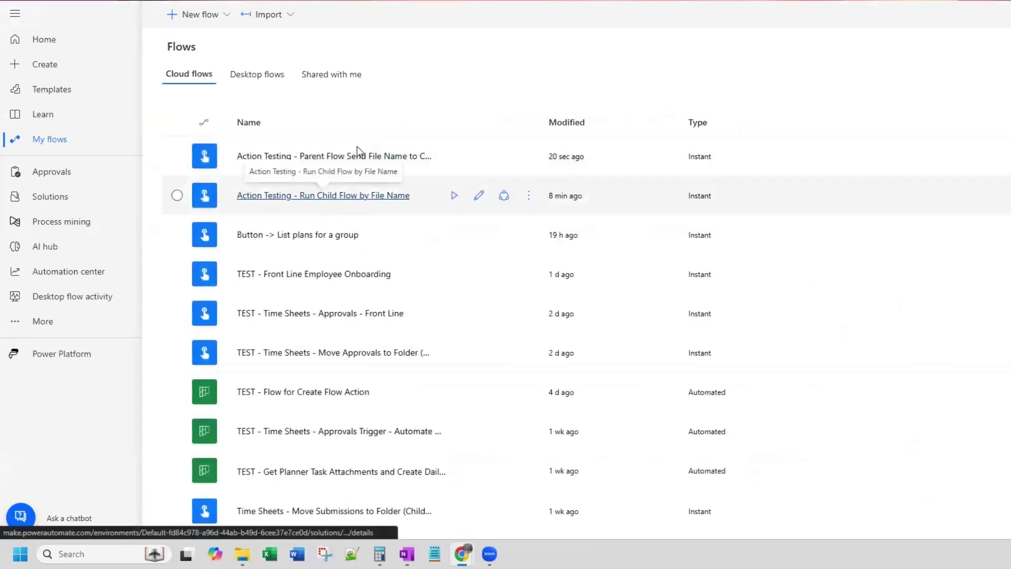
pyautogui.click(354, 198)
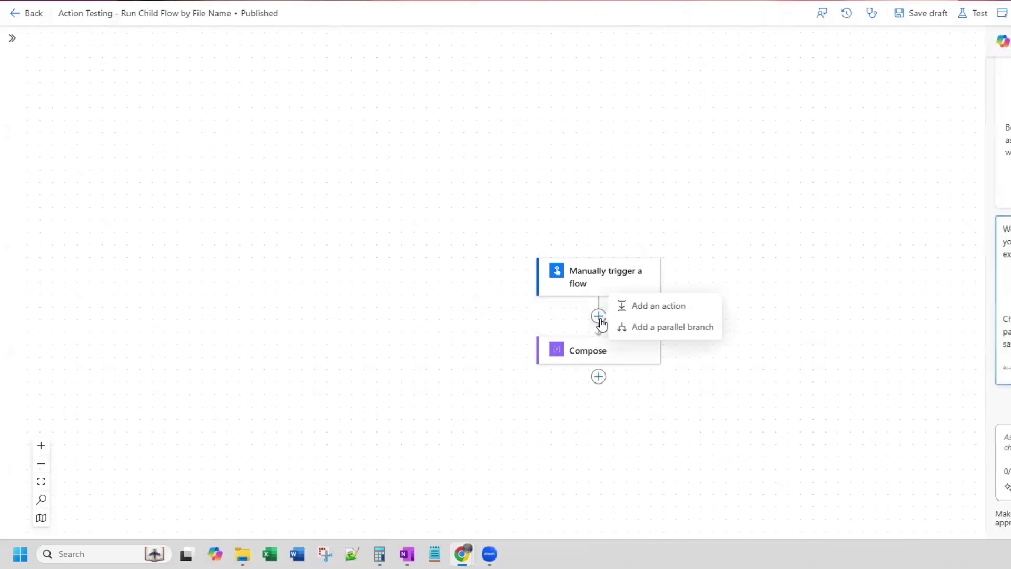
# Add a Respond to a Power App or flow action in a parallel branch, then save and publish.
pyautogui.click(681, 328)
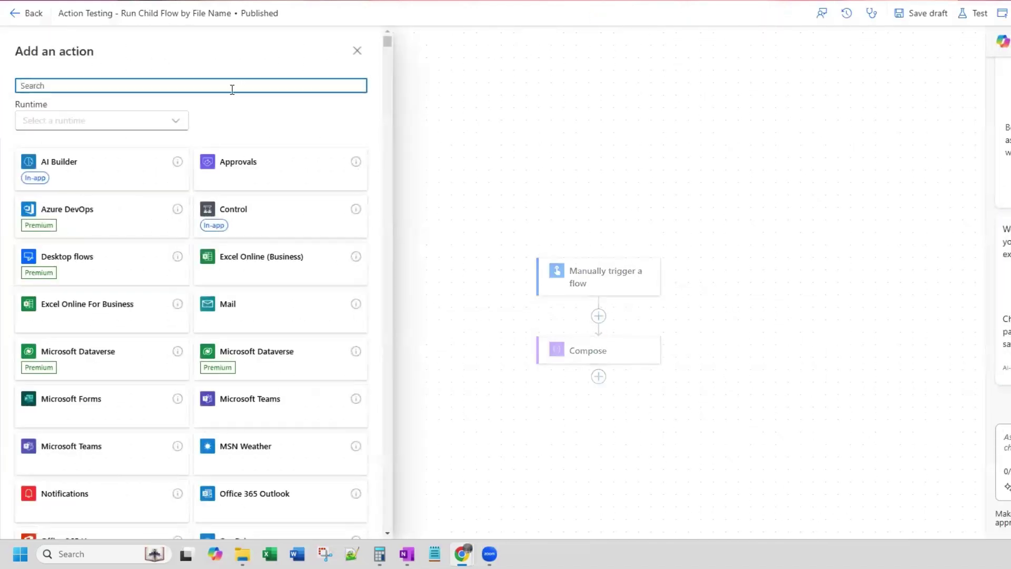
pyautogui.write('respond to a')
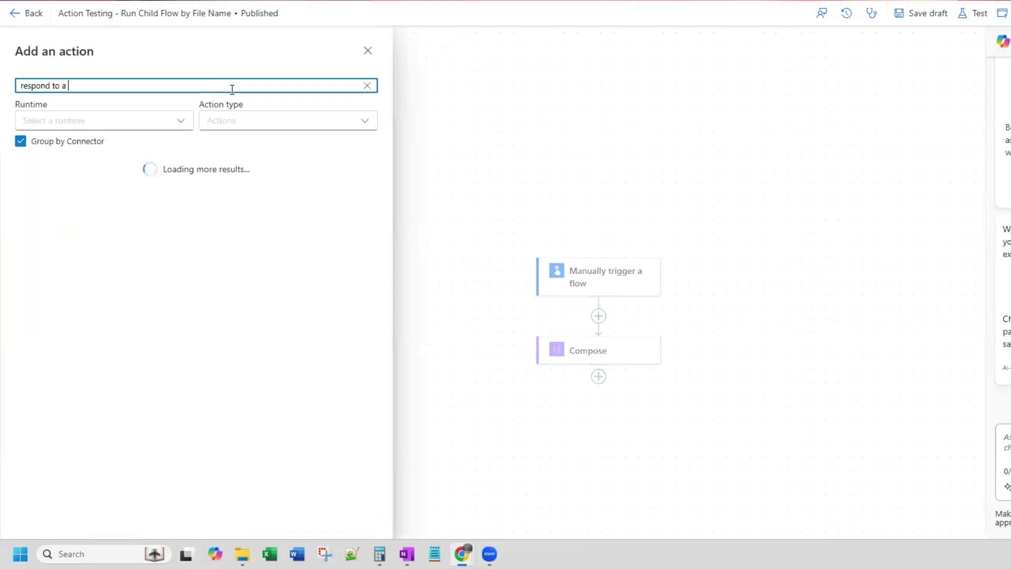
pyautogui.scroll(-7, 102, 268)
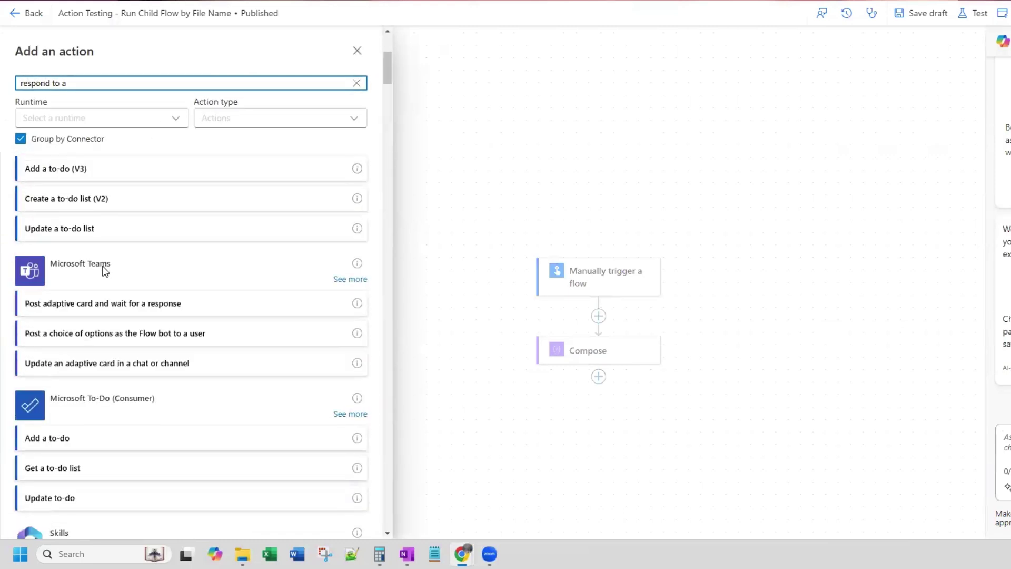
pyautogui.scroll(-2, 106, 279)
pyautogui.click(112, 400)
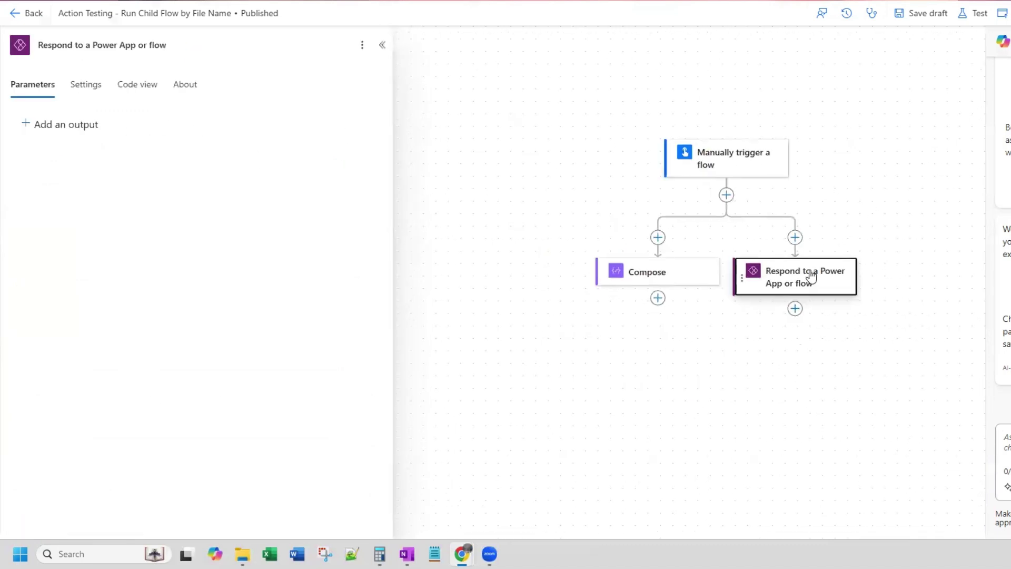
pyautogui.click(903, 20)
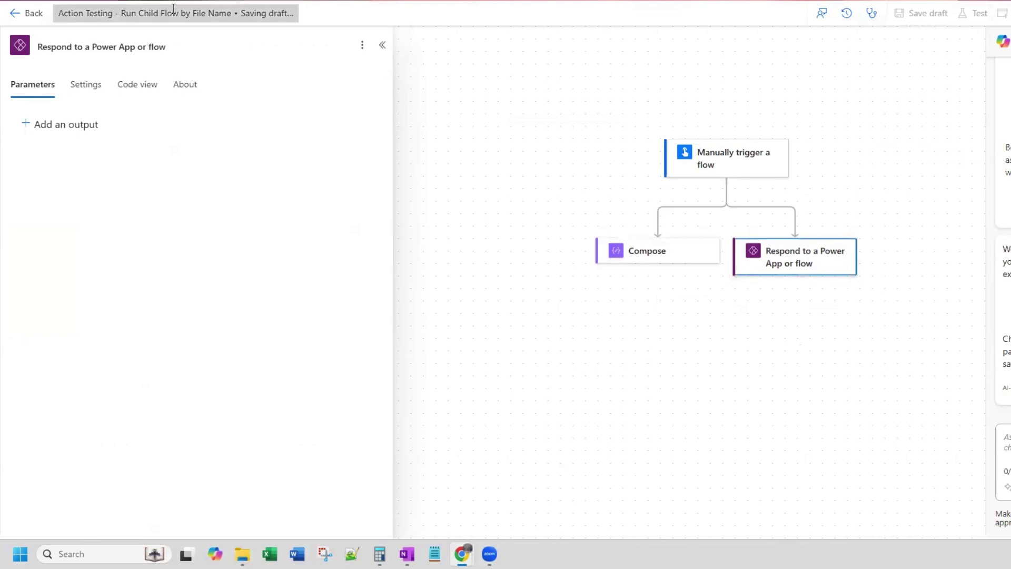
pyautogui.click(1008, 14)
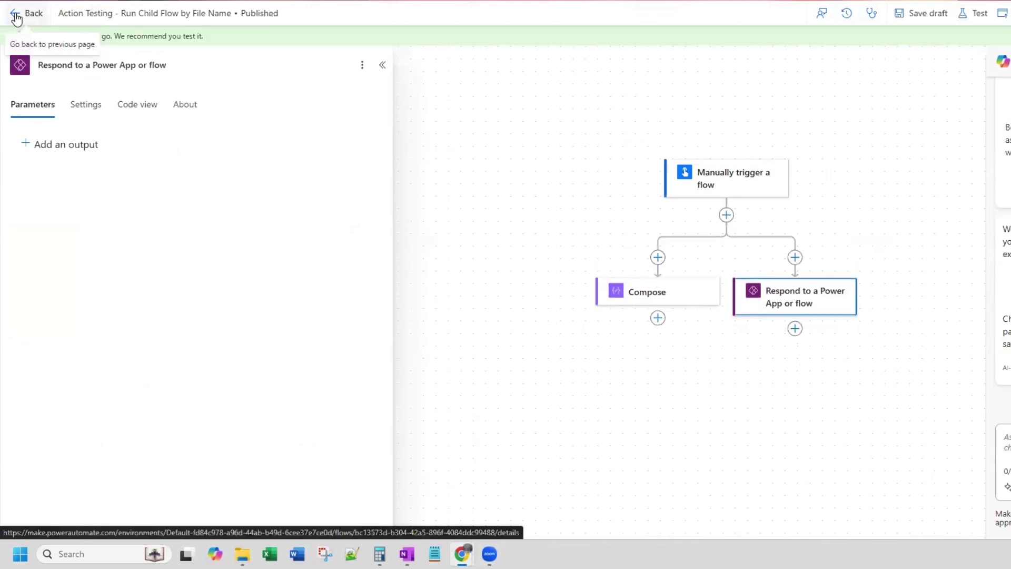
# Return to the flows list and open the Parent Flow Send File Name to Child Flow details.
pyautogui.click(16, 16)
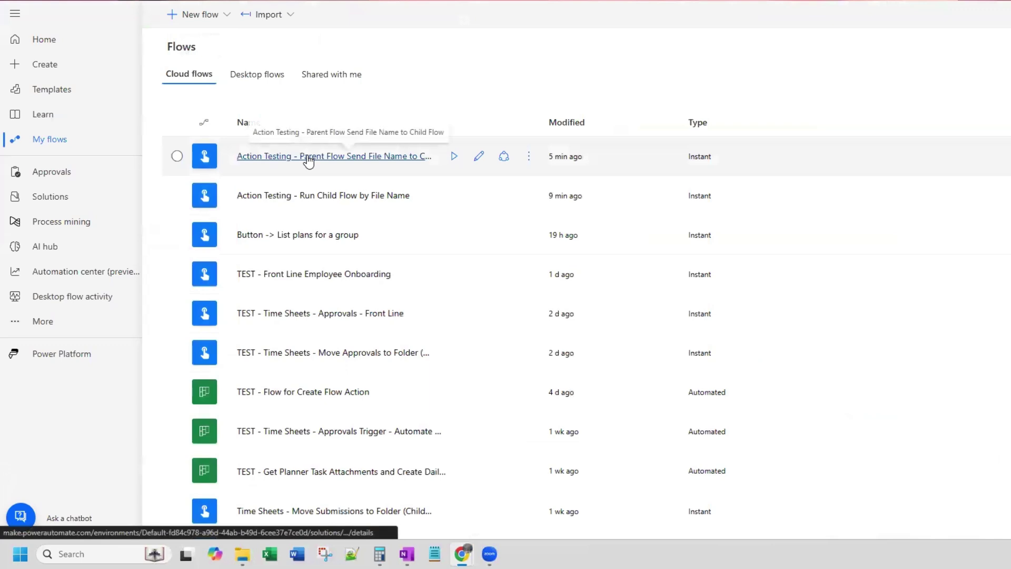
pyautogui.click(315, 162)
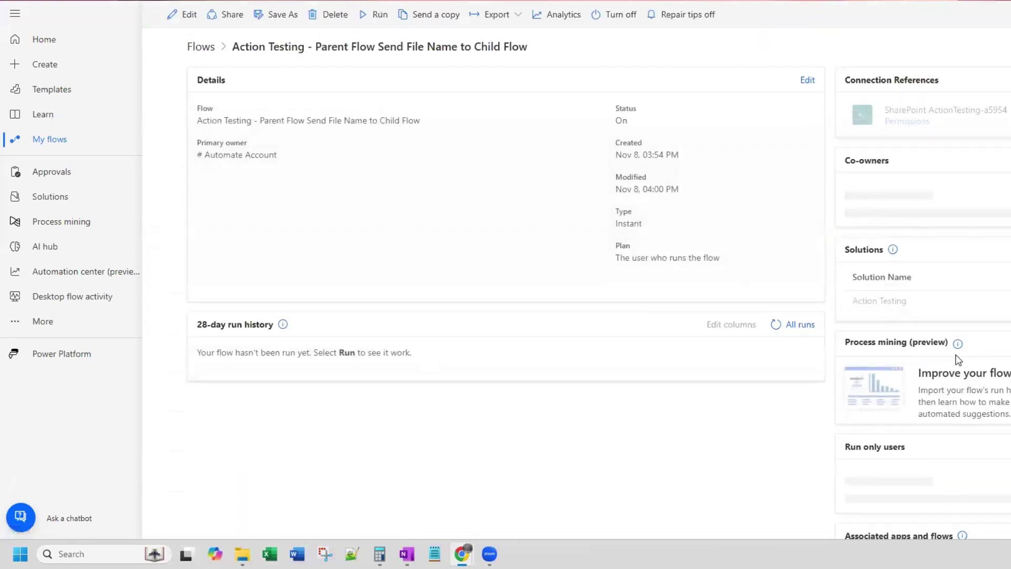
pyautogui.scroll(-1, 883, 390)
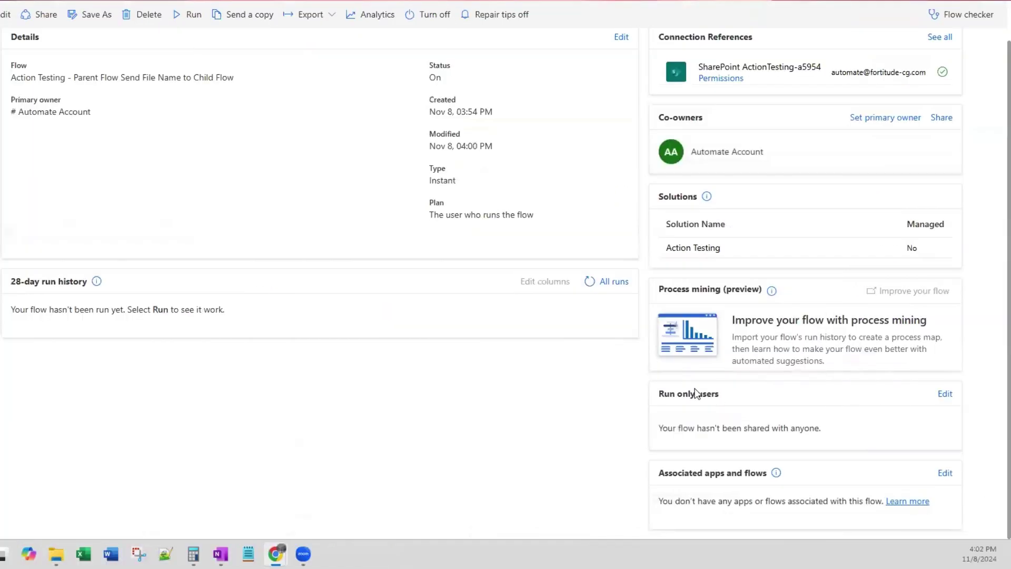
# Try giving run-only users the flow's SharePoint connection, cancel after the error, and reopen the details.
pyautogui.click(945, 394)
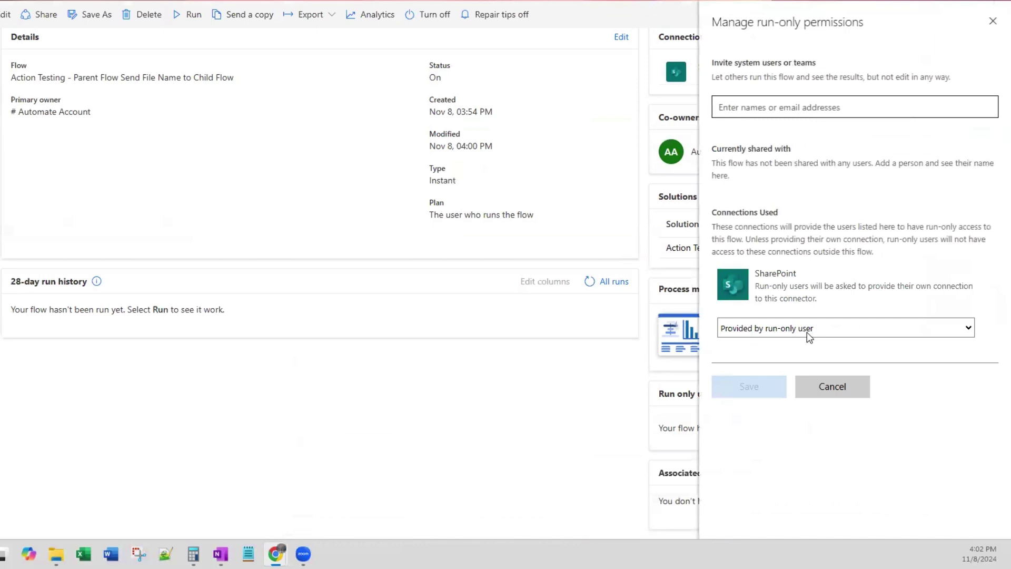
pyautogui.click(808, 334)
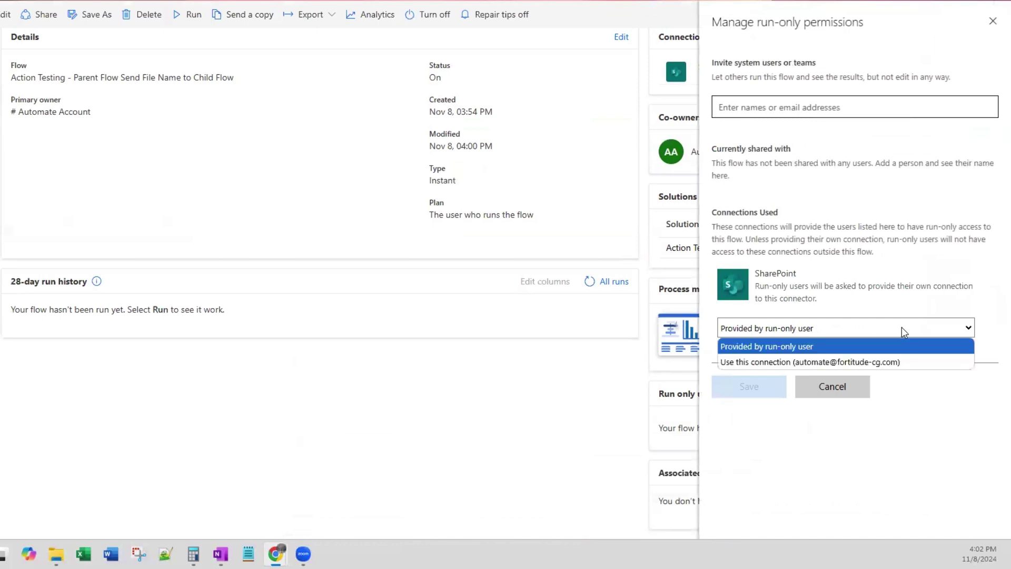
pyautogui.click(815, 362)
pyautogui.click(501, 282)
pyautogui.click(762, 416)
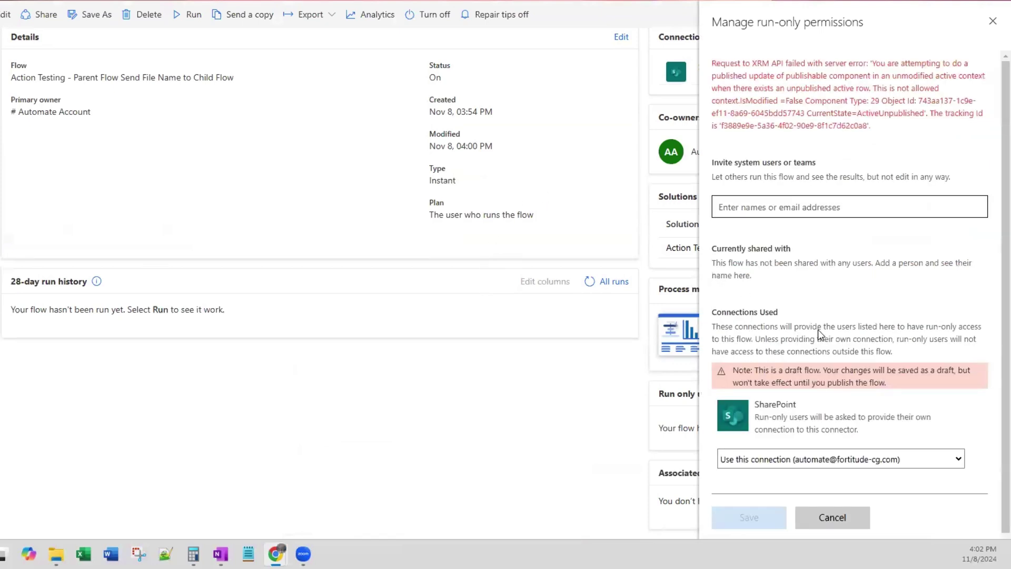
pyautogui.click(829, 518)
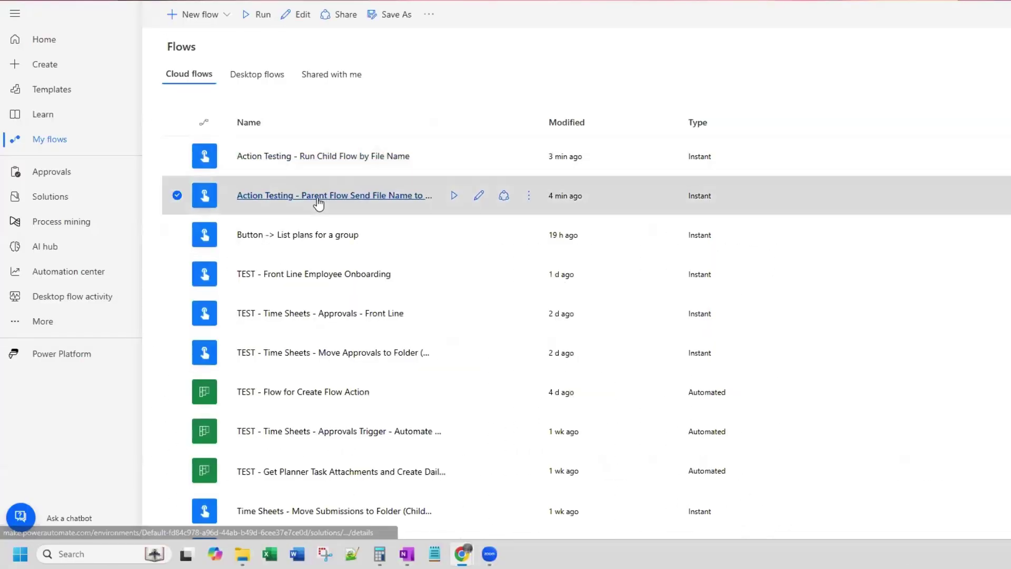
pyautogui.click(318, 200)
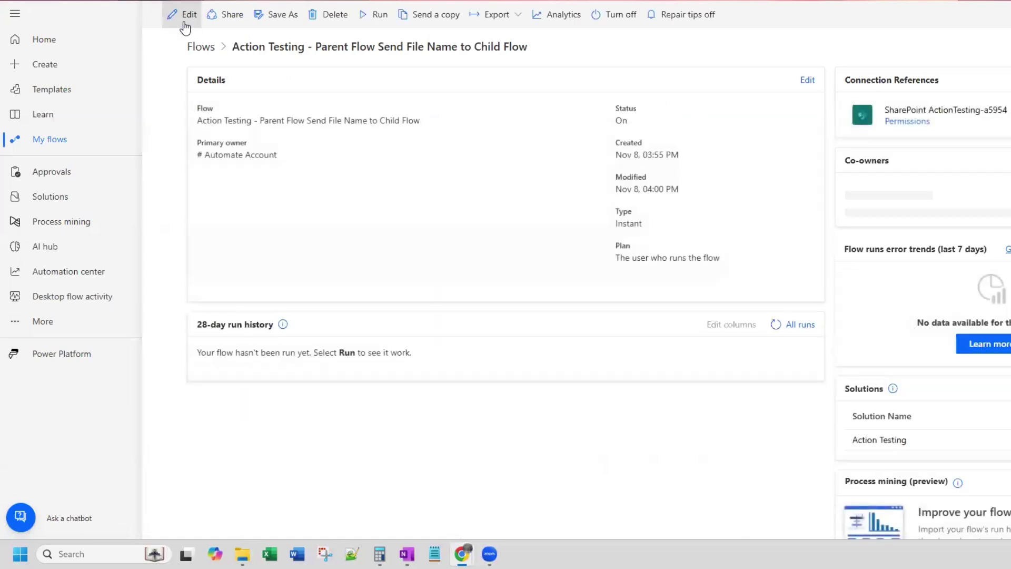
# Open the parent flow in the designer, check Run a Child Flow, and publish it.
pyautogui.click(183, 19)
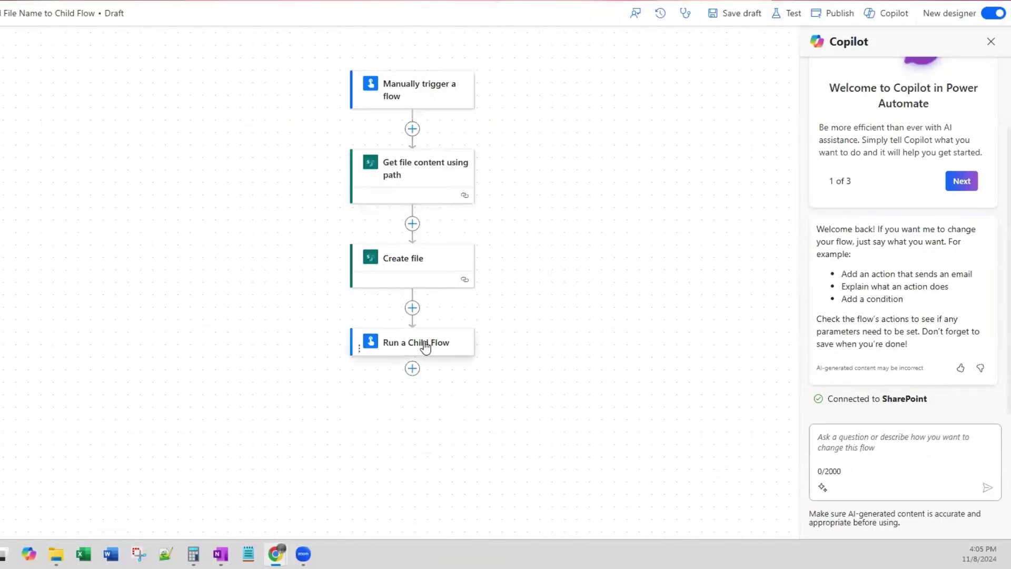
pyautogui.click(426, 344)
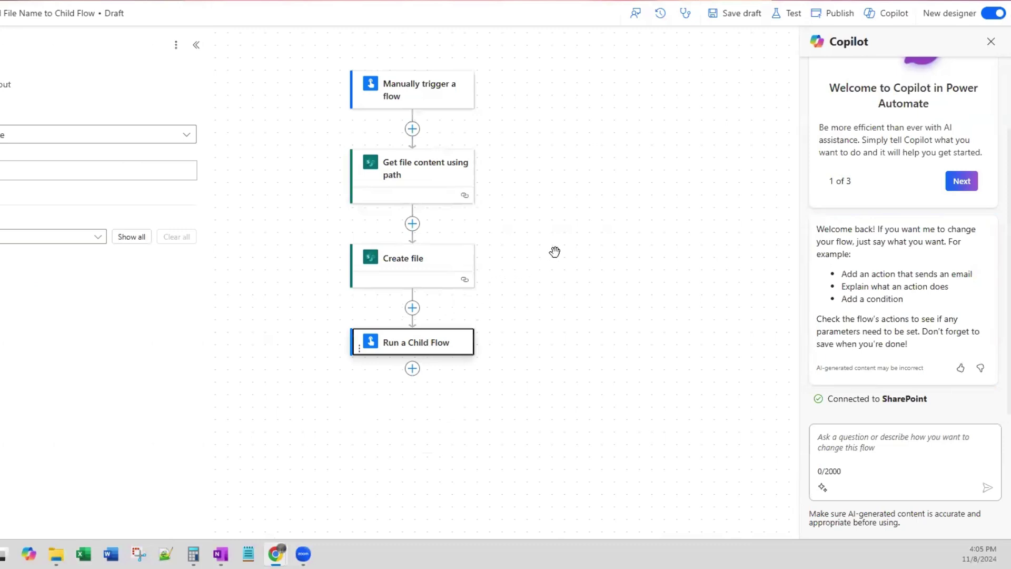
pyautogui.click(840, 15)
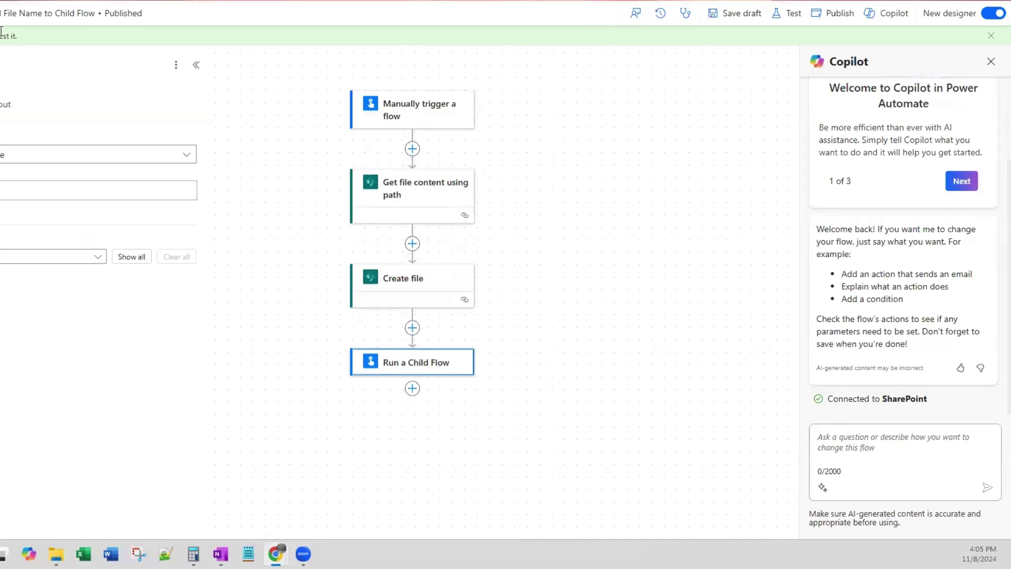
# Run a manual test of the parent flow with the SharePoint connection.
pyautogui.click(781, 13)
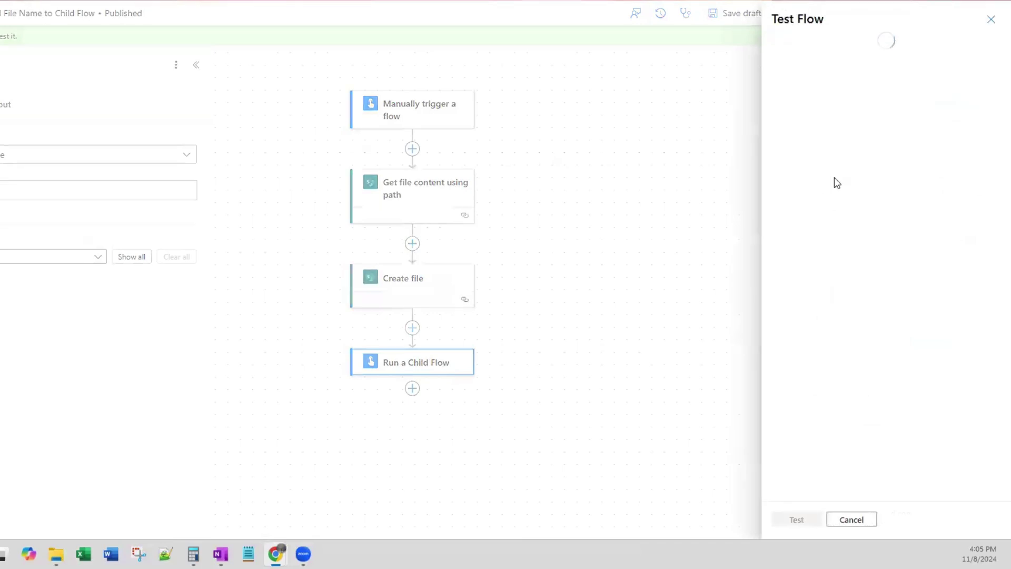
pyautogui.click(814, 54)
pyautogui.click(794, 518)
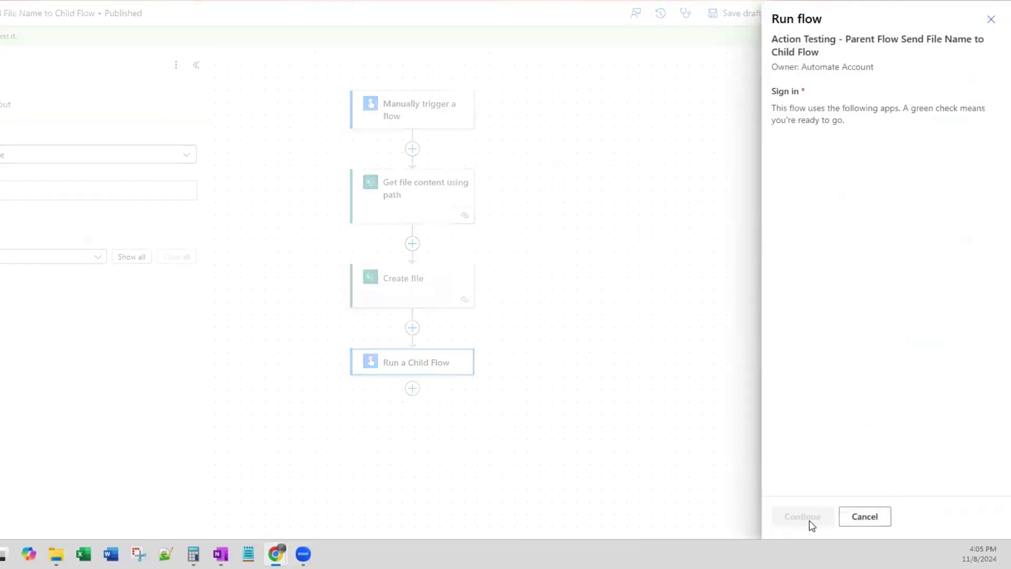
pyautogui.click(815, 517)
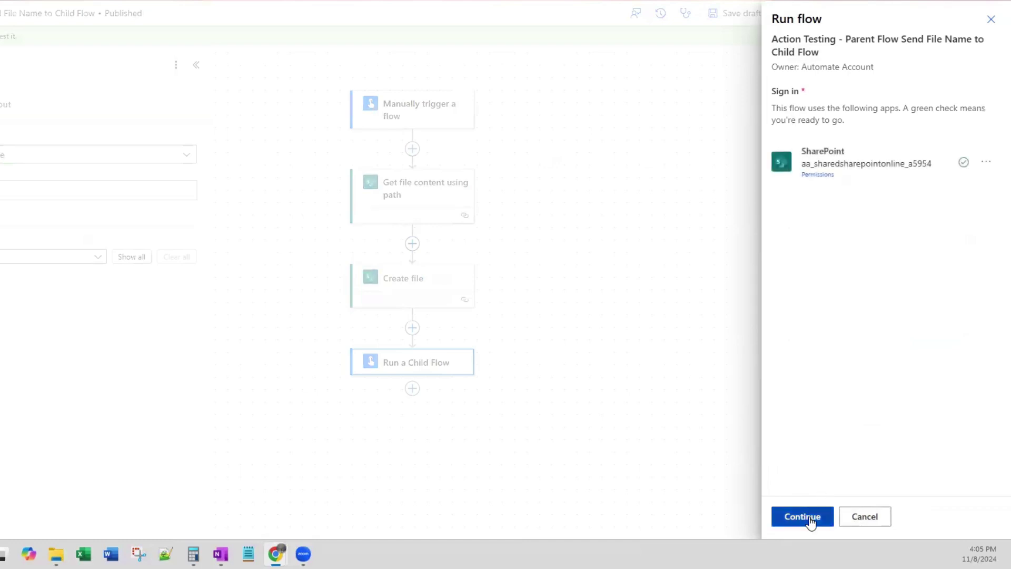
pyautogui.click(814, 518)
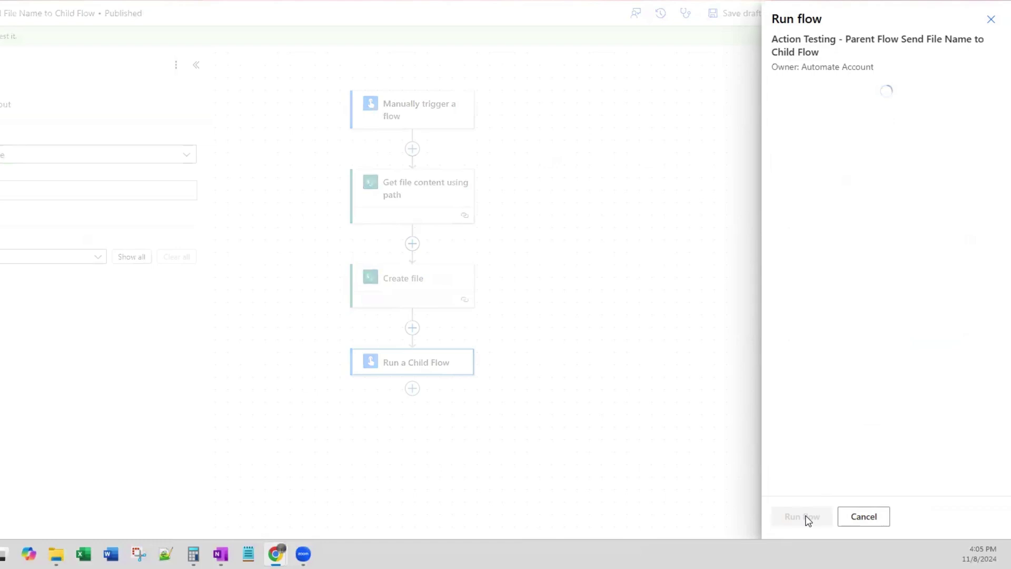
pyautogui.click(806, 517)
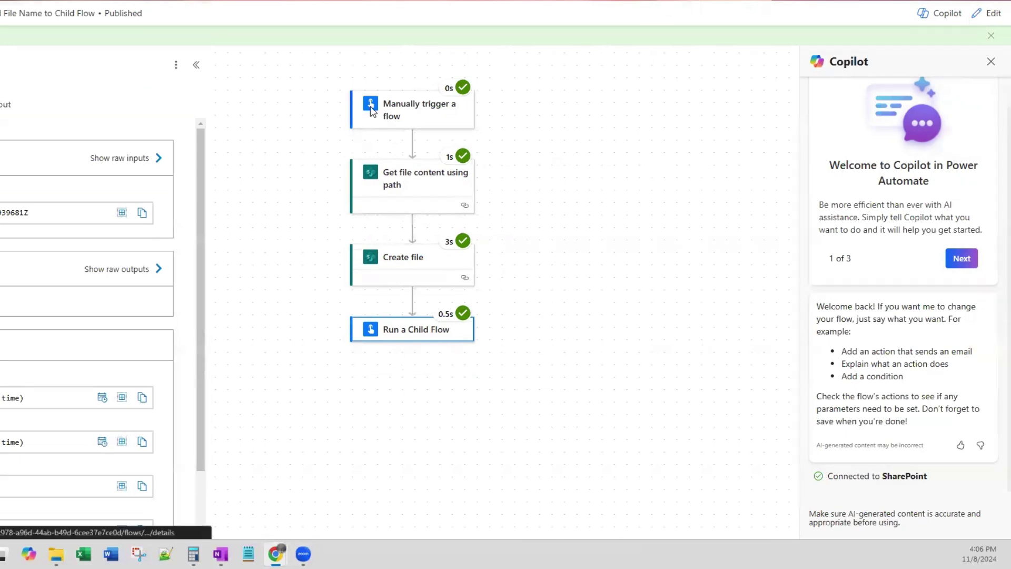
# Open the latest successful run of the Run Child Flow by File Name flow.
pyautogui.click(3, 13)
pyautogui.click(15, 46)
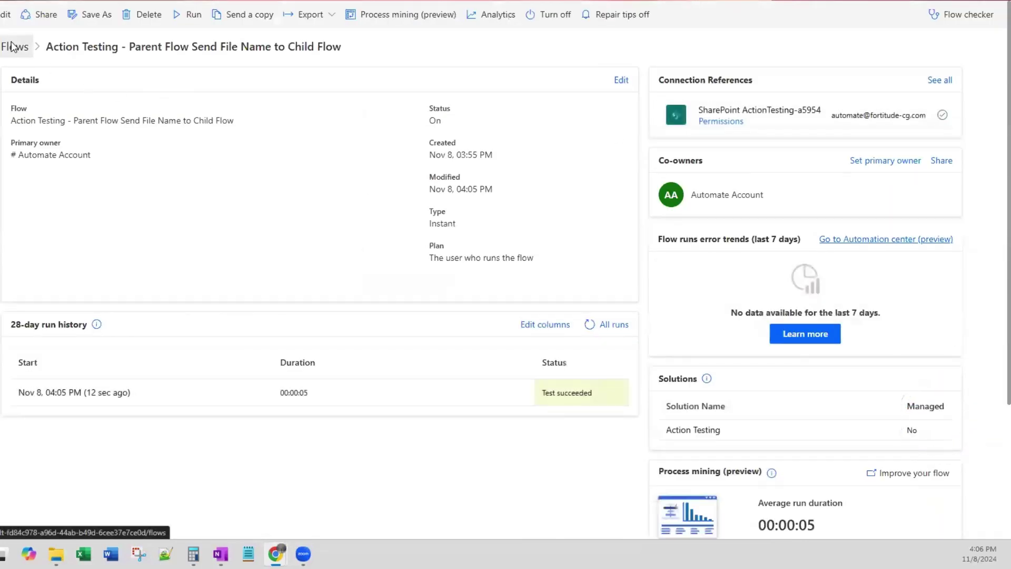
pyautogui.click(130, 195)
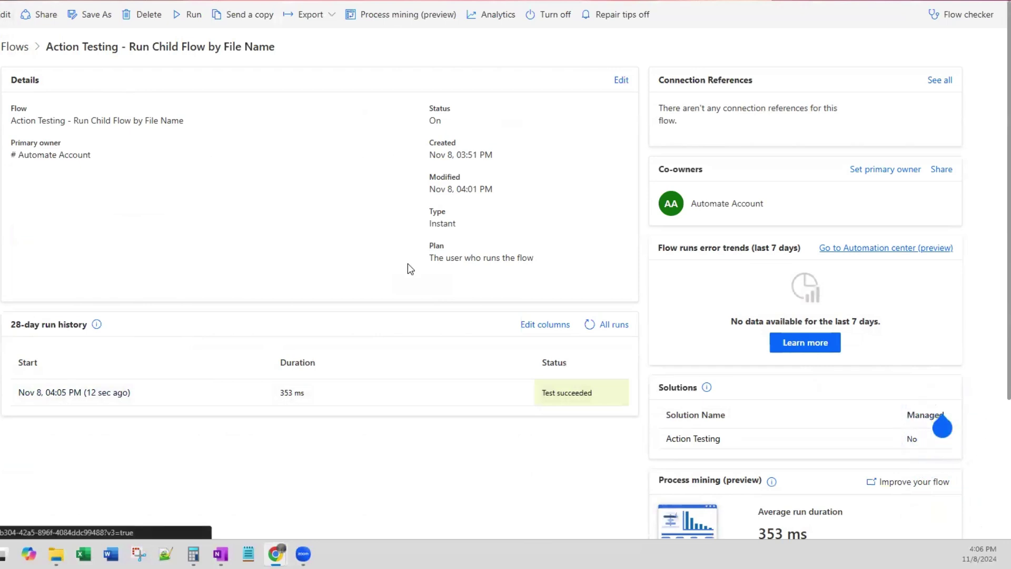
pyautogui.click(69, 392)
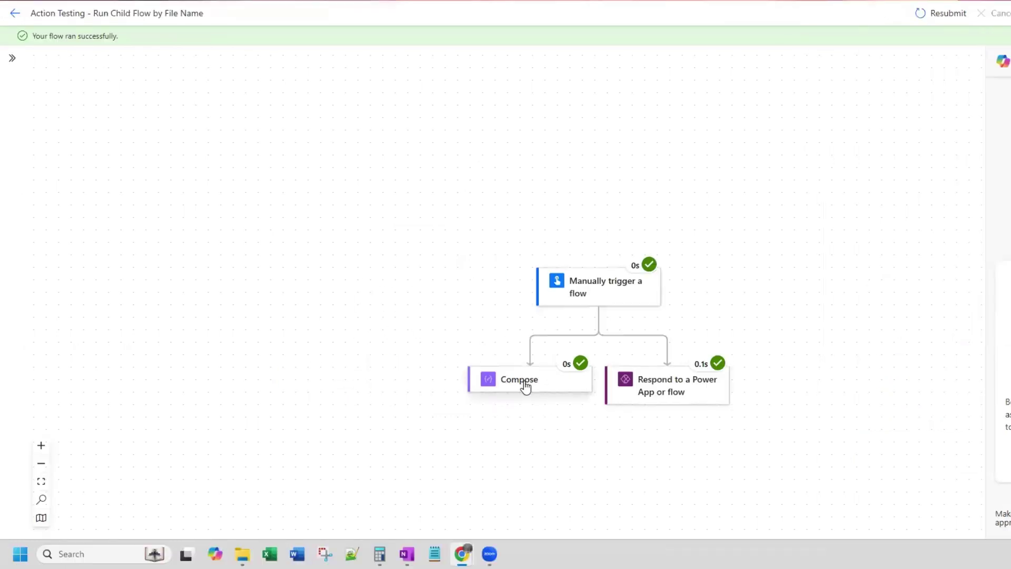
# Check the timestamped file name in the Compose step's output, then close the panel.
pyautogui.click(526, 382)
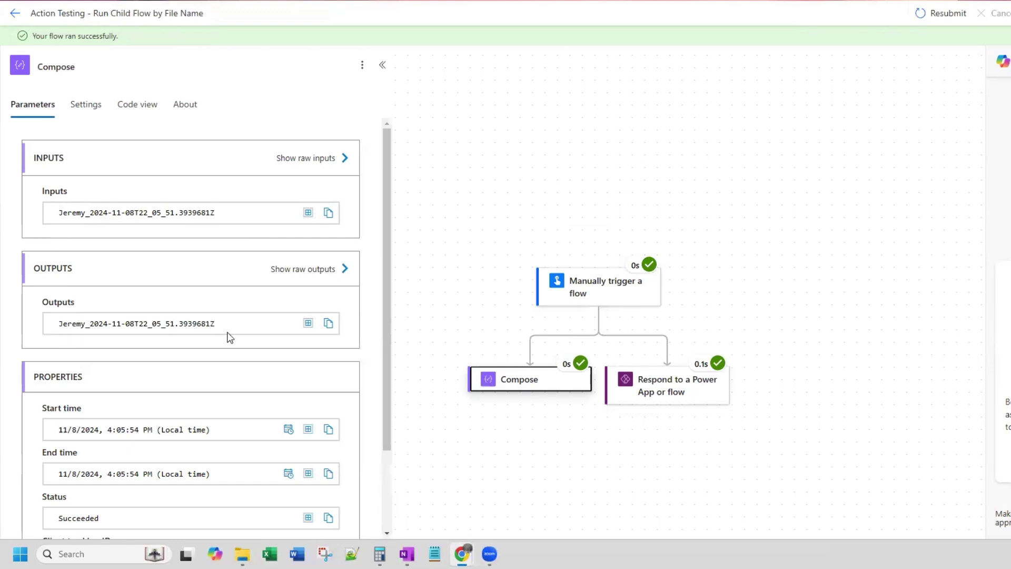
pyautogui.moveTo(217, 325); pyautogui.dragTo(52, 328)
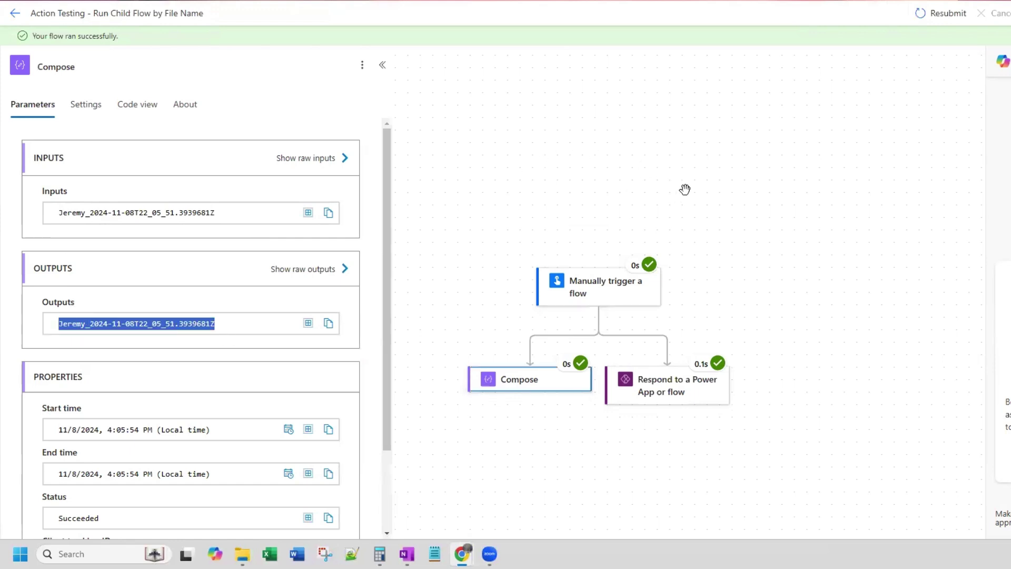
pyautogui.click(725, 190)
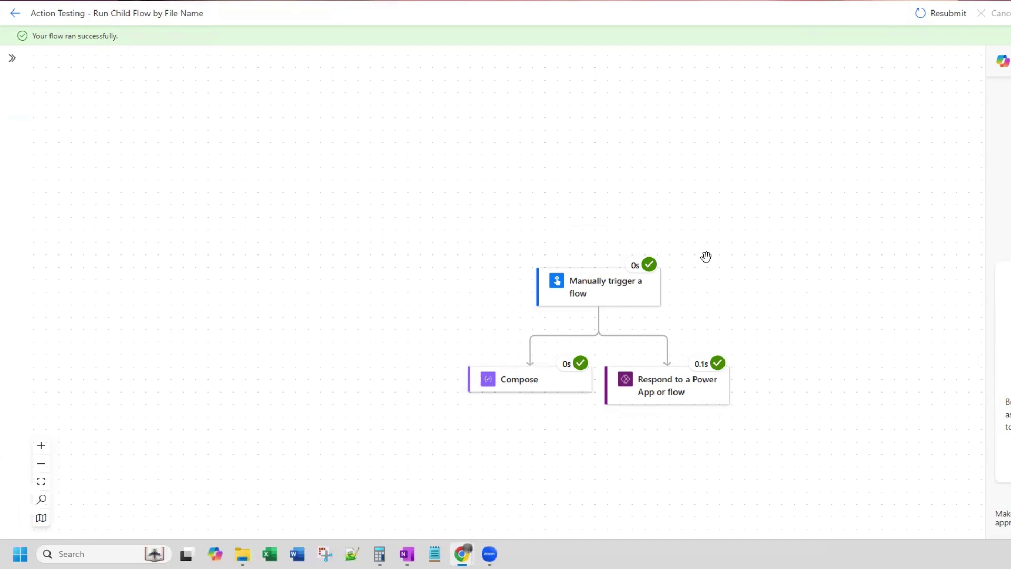